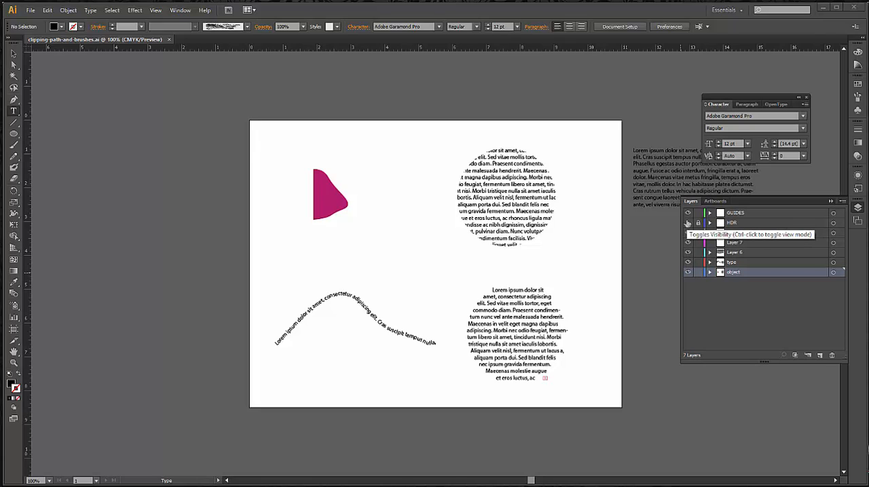
Hide the HDR layer, and briefly display the document guides while the contents of the GUIDES layer are expanded
click(687, 223)
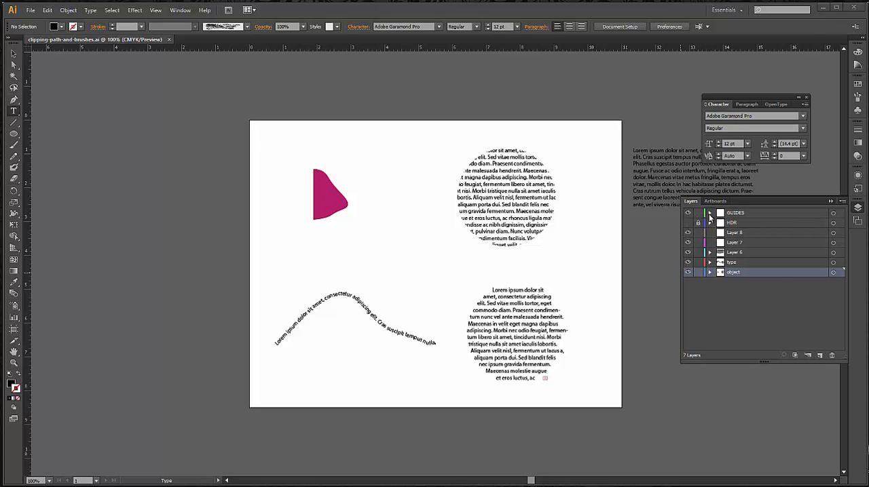
click(710, 214)
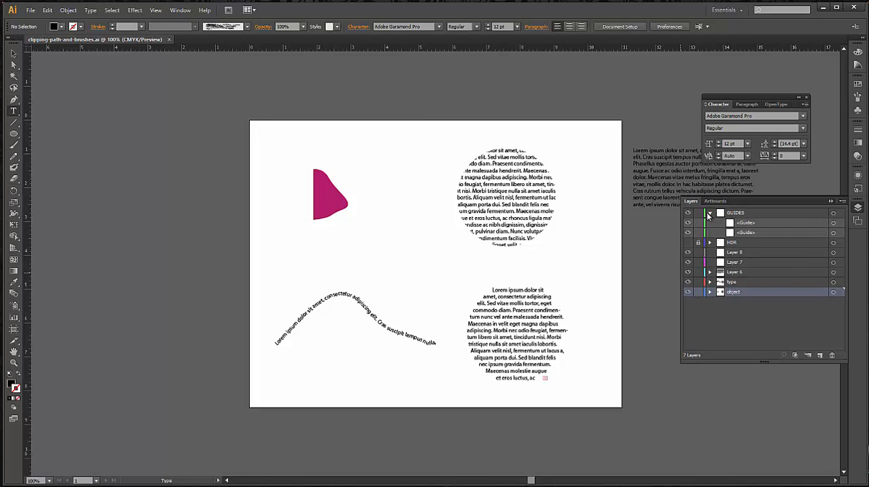
key(ctrl+;)
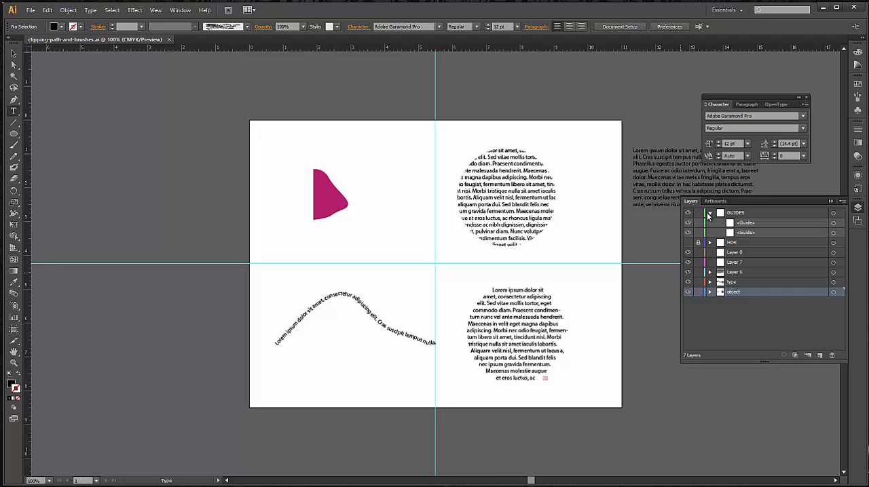
key(ctrl+;)
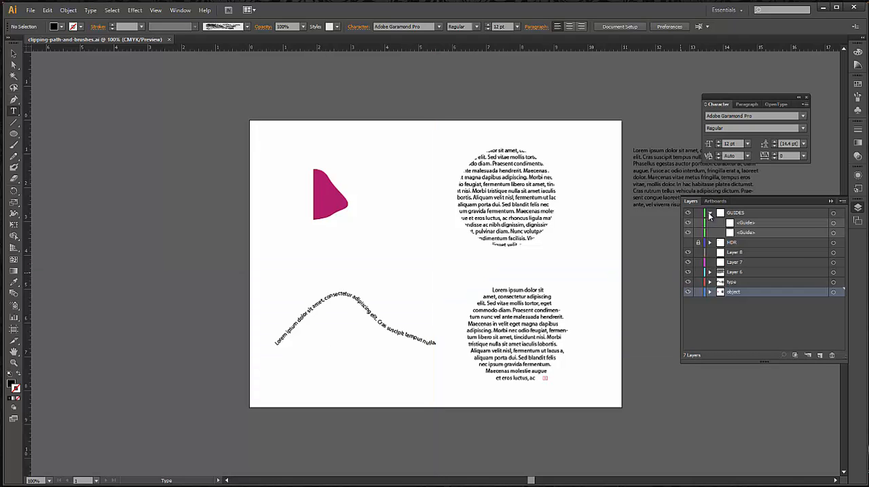
click(710, 214)
Examine the clipped magenta shape and the text on a curved path by selecting each, leaving nothing selected
click(19, 53)
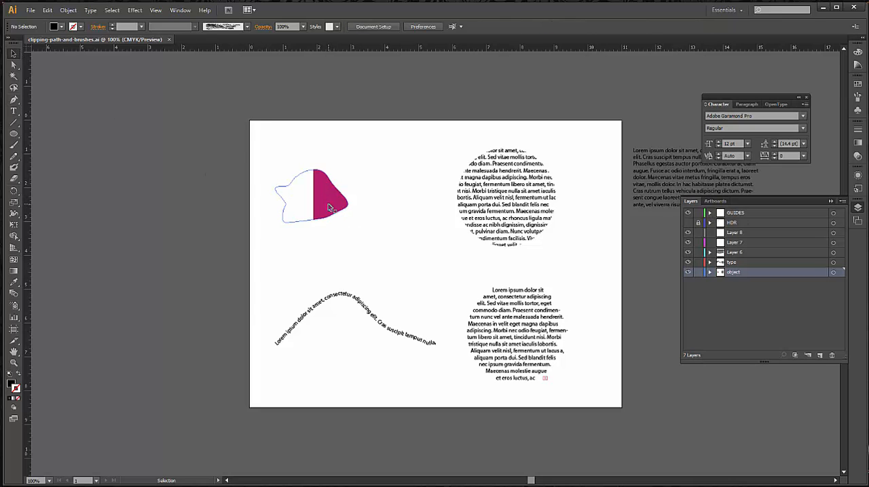
click(317, 204)
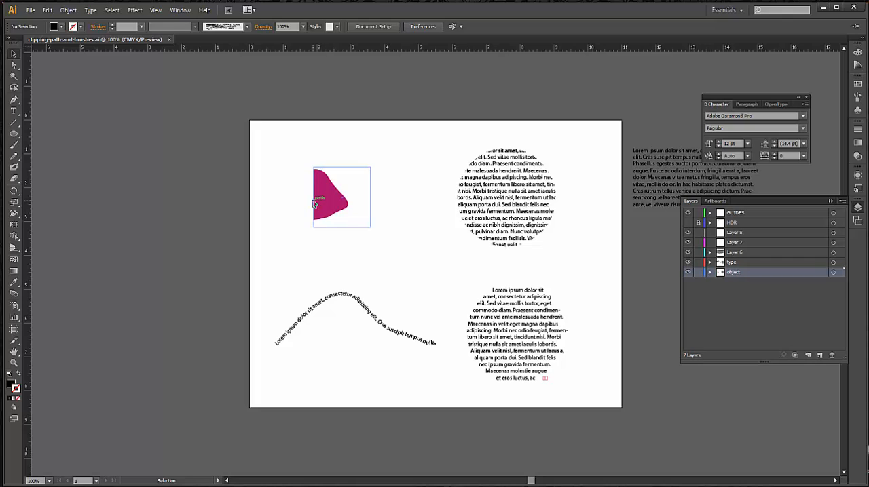
click(314, 204)
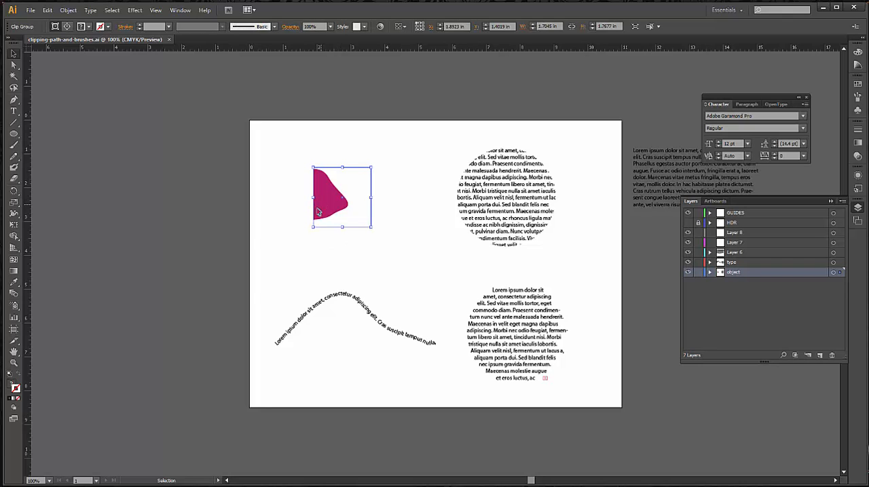
click(300, 229)
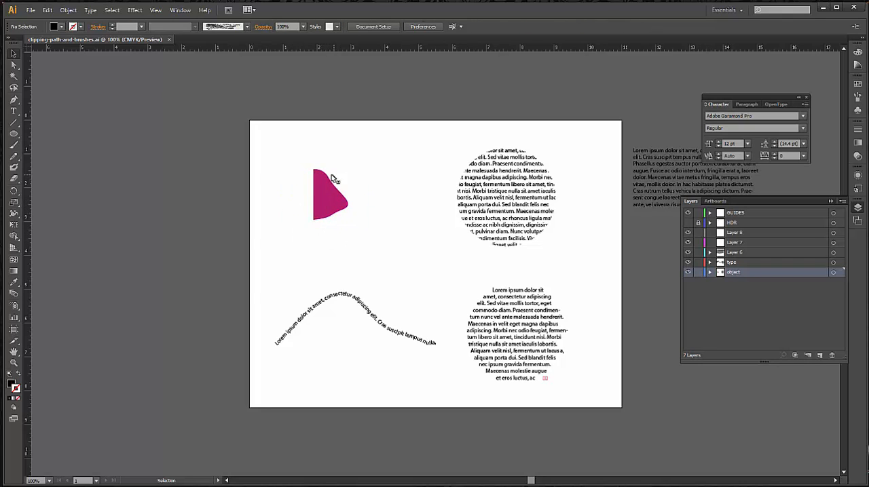
click(330, 181)
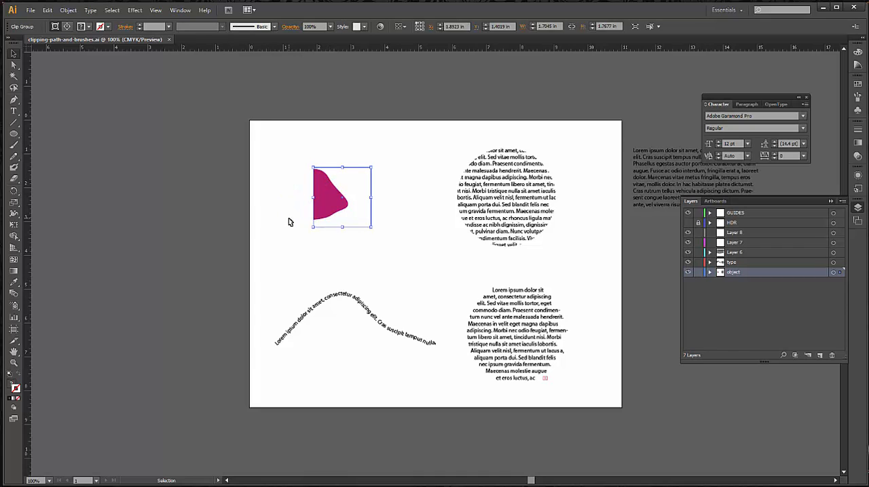
click(295, 234)
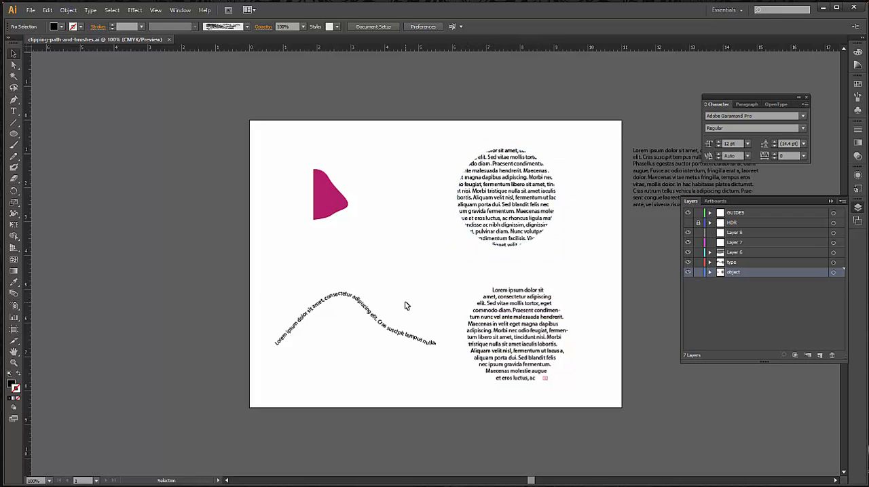
click(296, 332)
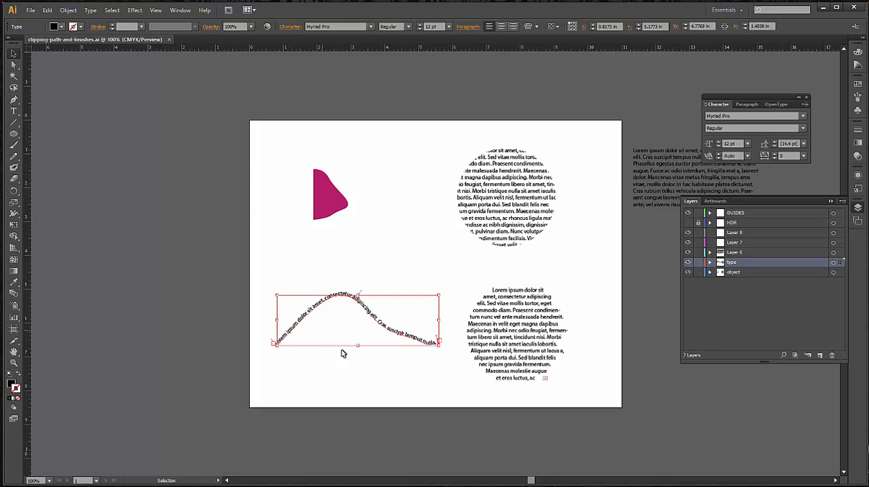
click(350, 376)
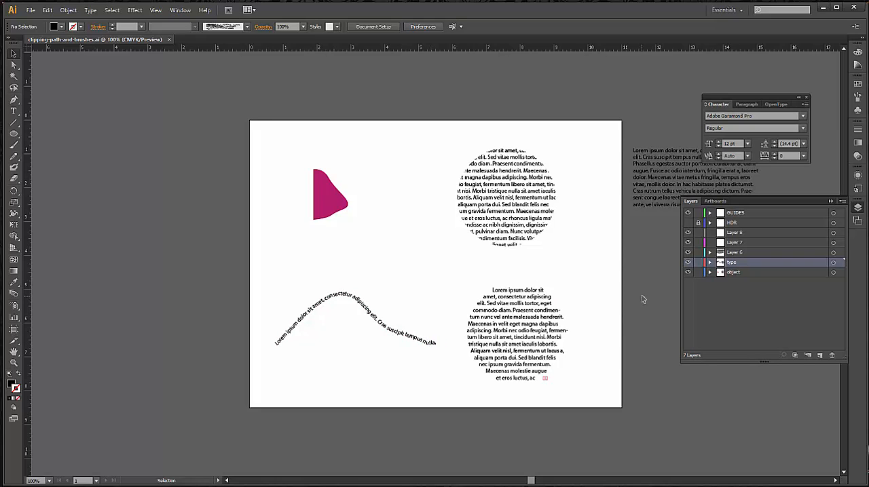
Hide Layer 8, Layer 7, Layer 6, type and object, and add a new layer above type
drag(688, 234, 690, 272)
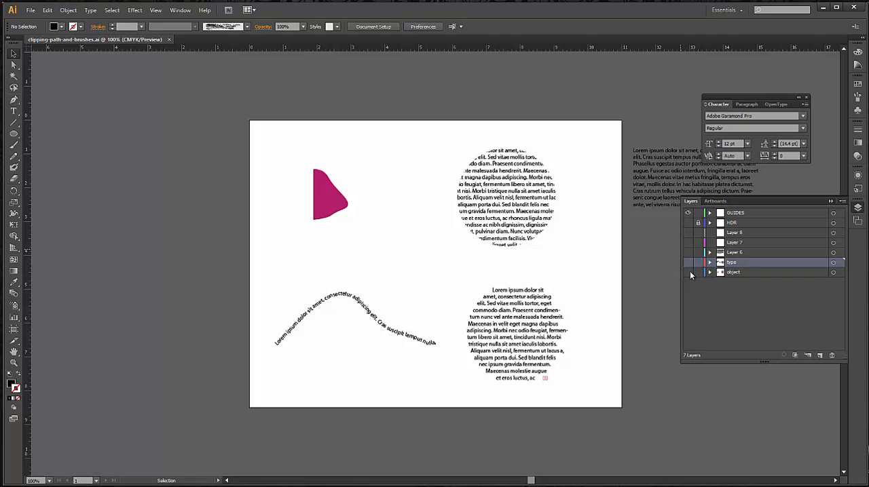
click(819, 355)
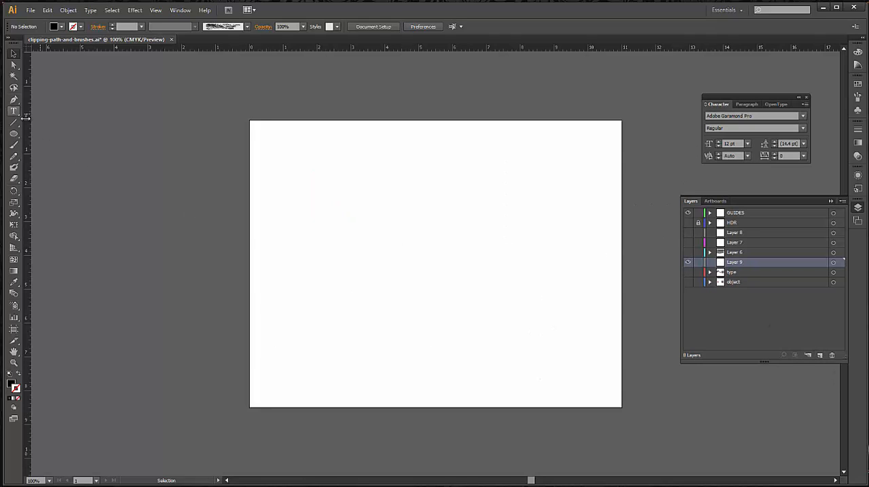
Draw a closed, curved freeform black shape about 2.19 in wide and 1.41 in tall in the artboard's upper-left area with the Pen tool
click(13, 99)
mouse_move(294, 195)
mouse_down()
mouse_move(314, 175)
mouse_move(357, 190)
mouse_move(345, 213)
mouse_move(279, 216)
mouse_move(310, 196)
mouse_up()
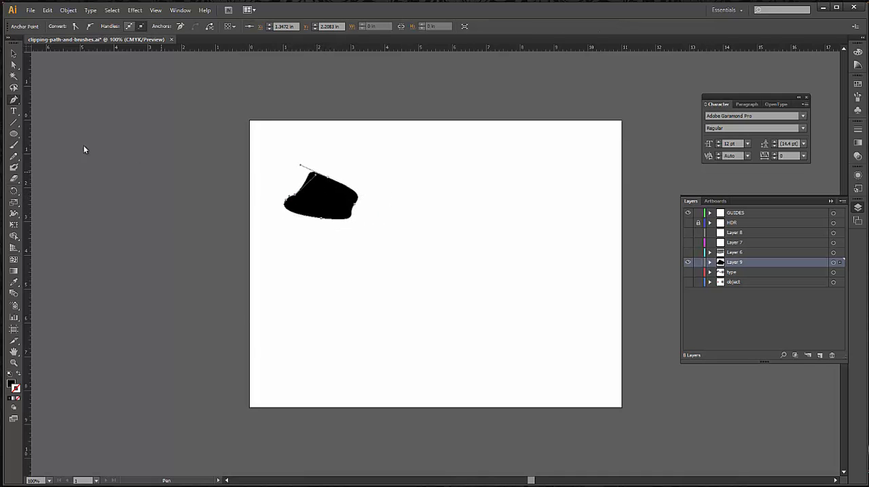
click(14, 54)
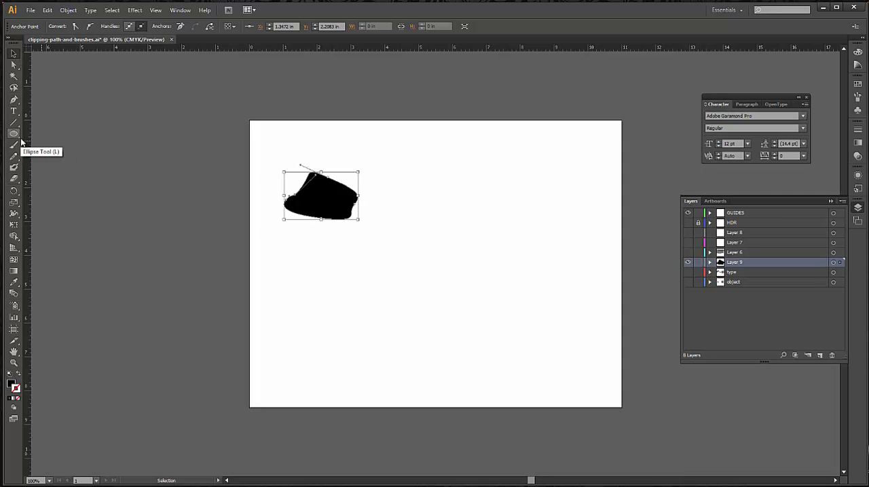
Draw a rectangle about 1.62 in wide and 2.13 in tall covering the right part of the freeform shape
drag(14, 134, 60, 133)
drag(321, 164, 375, 236)
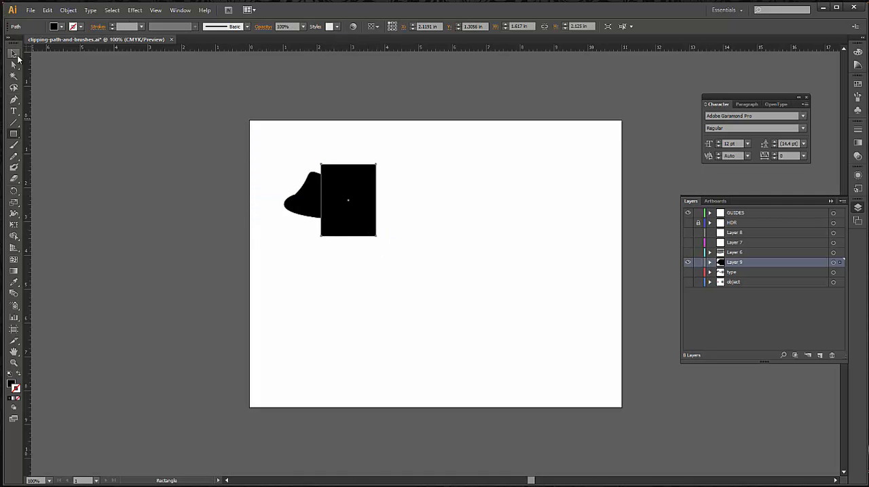
click(15, 57)
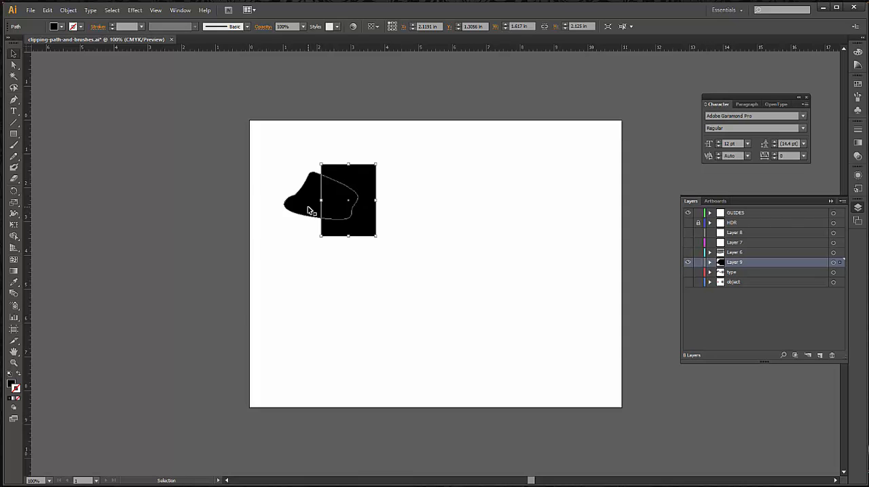
Make a clipping mask from the rectangle and the freeform shape, and deselect the result
click(319, 263)
click(346, 198)
shift+click(312, 203)
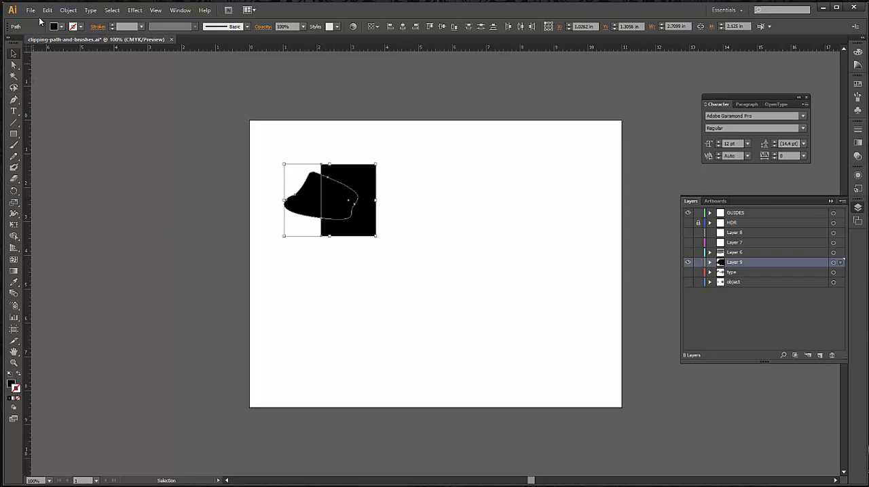
click(68, 11)
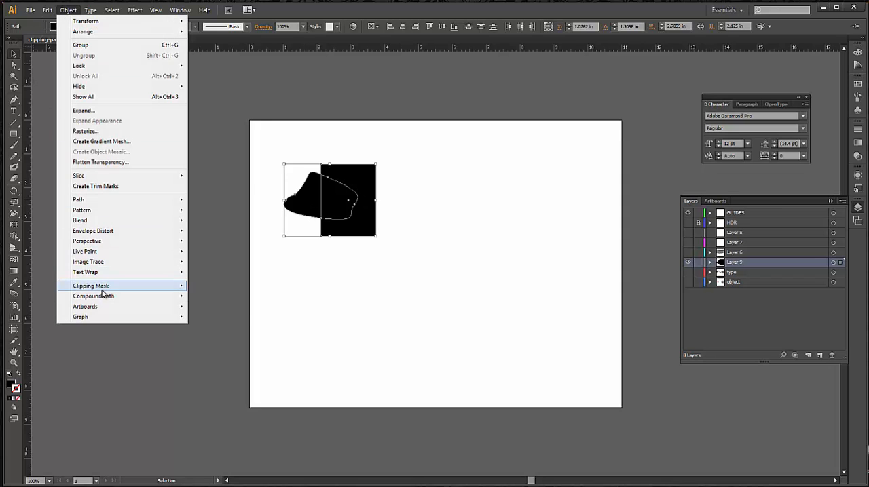
mouse_move(115, 287)
click(201, 286)
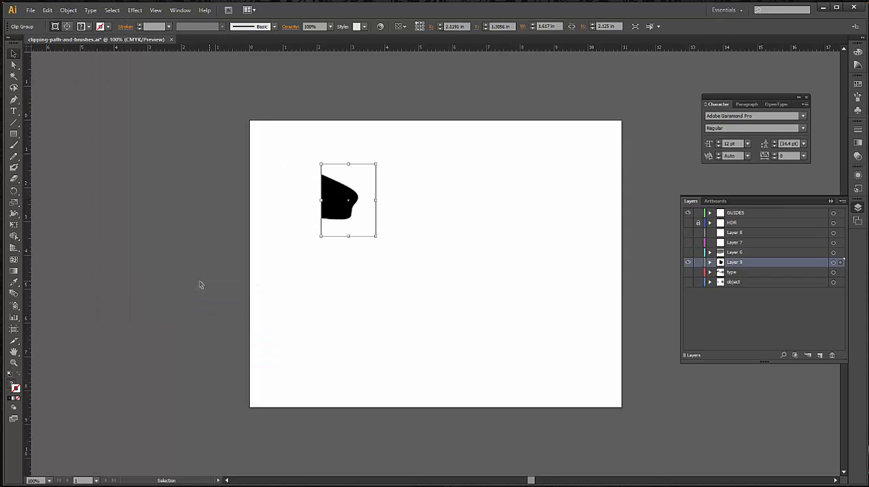
click(199, 285)
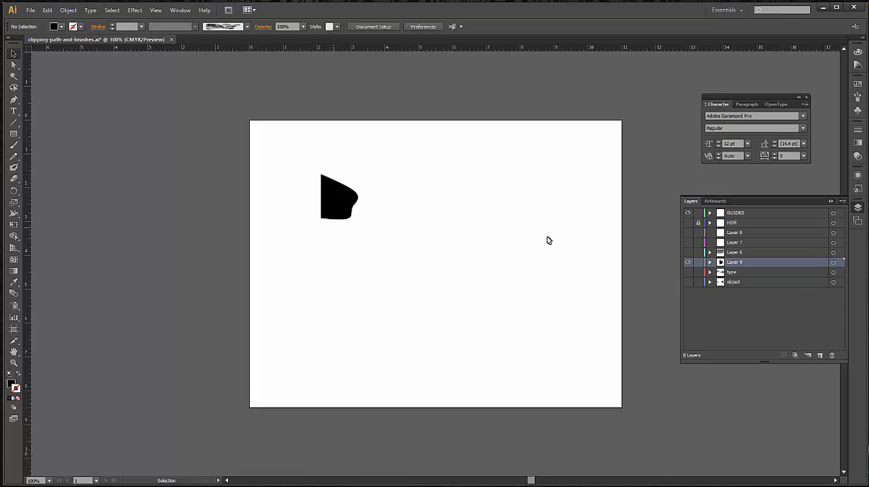
Target the clipping path inside Layer 9's clip group and raise its bottom edge to a height of about 1.18 in
click(710, 263)
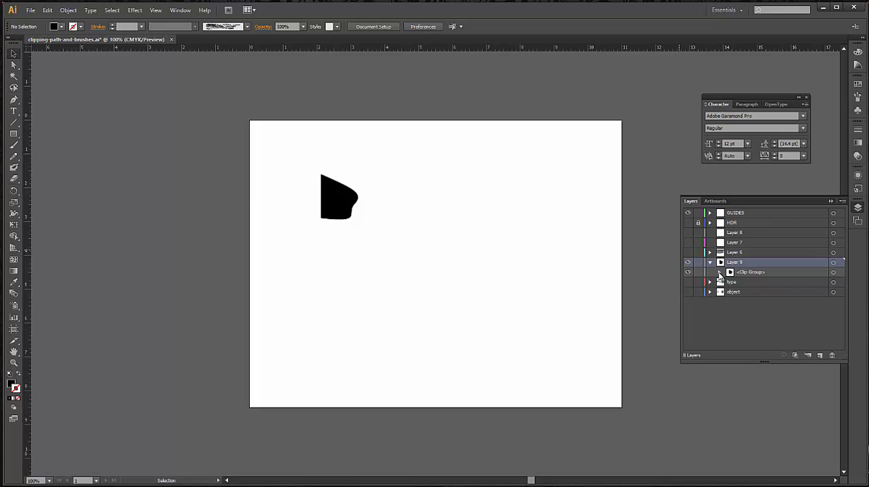
click(719, 274)
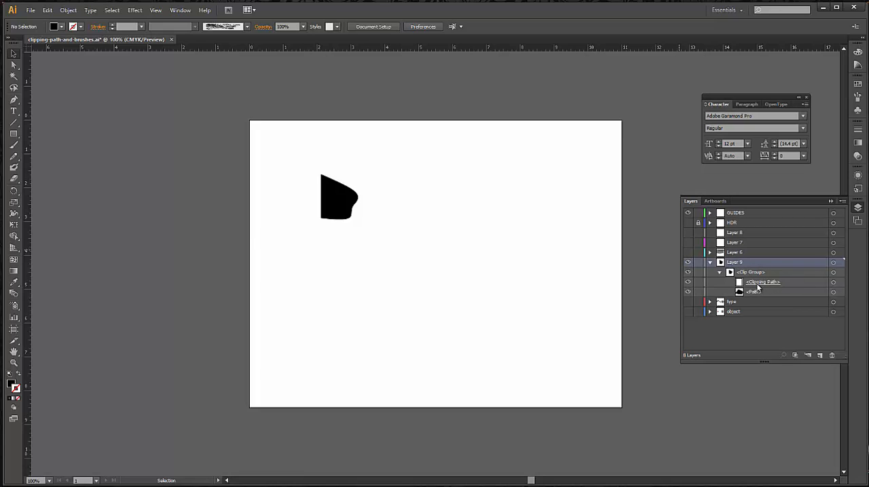
click(834, 283)
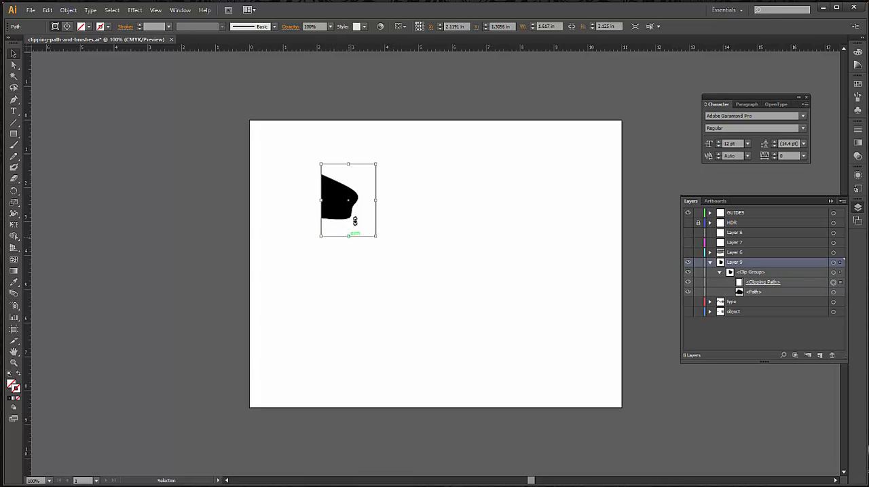
mouse_move(355, 220)
mouse_down()
mouse_move(351, 196)
mouse_move(358, 206)
mouse_move(349, 259)
mouse_move(353, 204)
mouse_up()
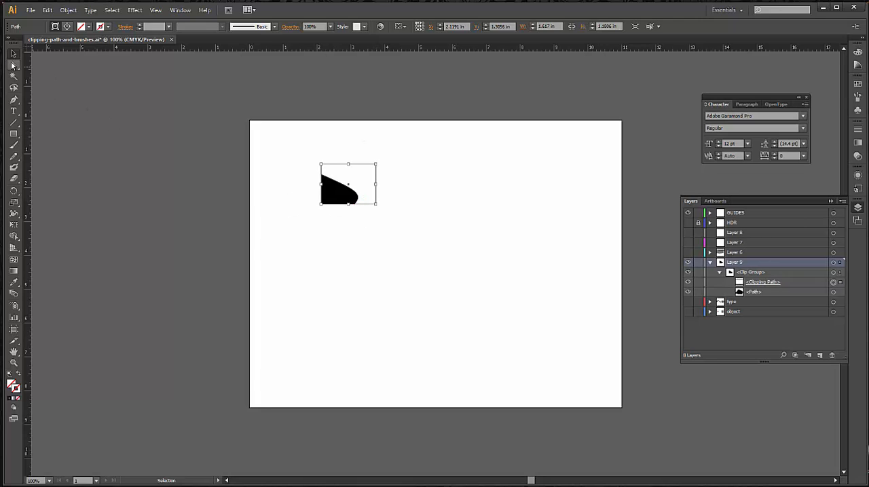
Shift the clipping rectangle slightly up and right, and pull its lower-left anchor outward to slant the mask's left edge
click(13, 65)
mouse_move(323, 205)
mouse_down()
mouse_move(307, 195)
mouse_move(327, 206)
mouse_up()
click(378, 140)
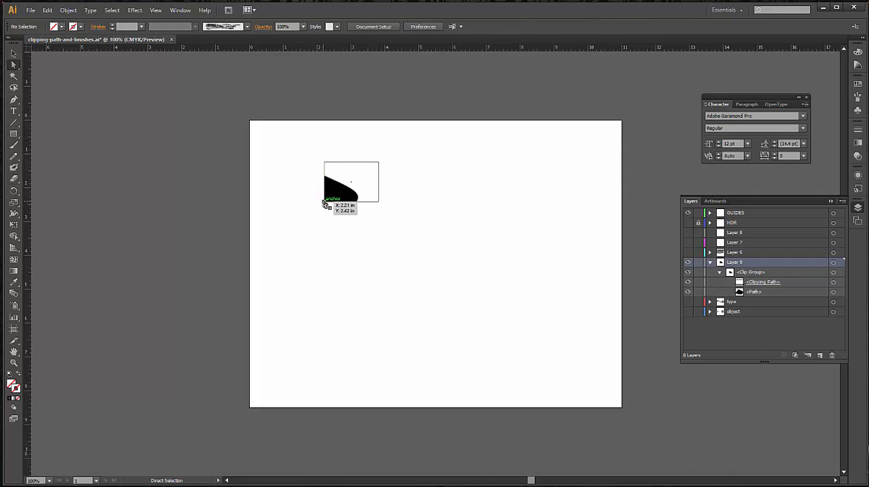
drag(323, 202, 314, 199)
click(217, 193)
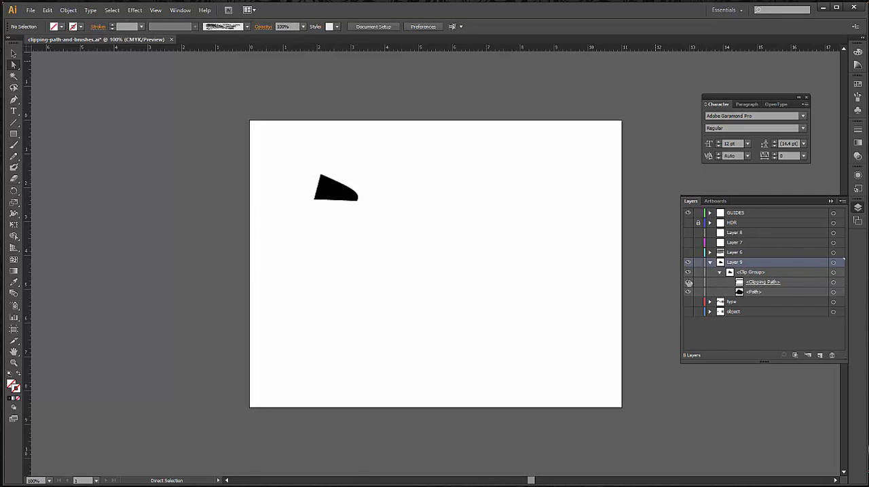
Hide the clipping path and move the black path up and right to about X 1.26 in, Y 1.42 in
click(688, 282)
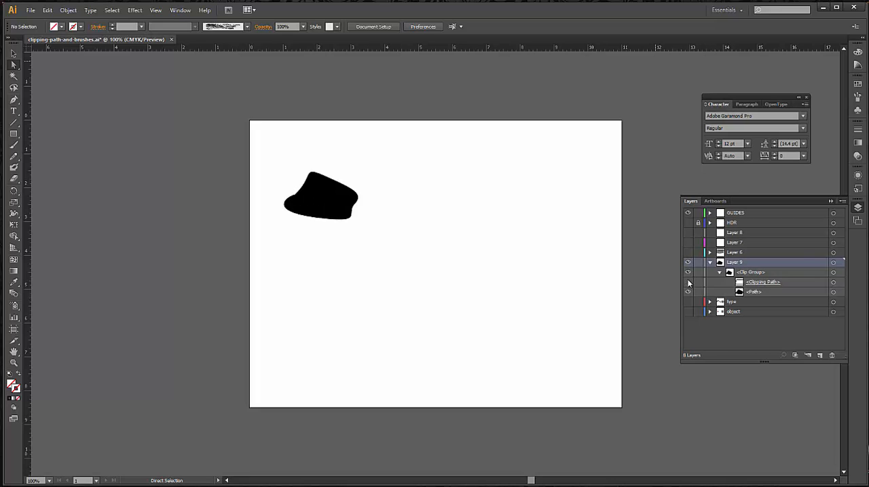
click(833, 293)
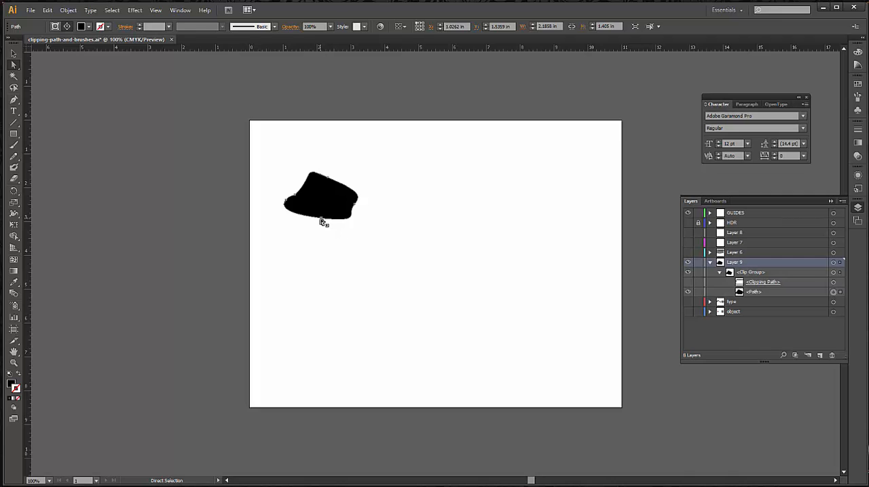
mouse_move(321, 223)
mouse_down()
mouse_move(329, 200)
mouse_move(330, 218)
mouse_up()
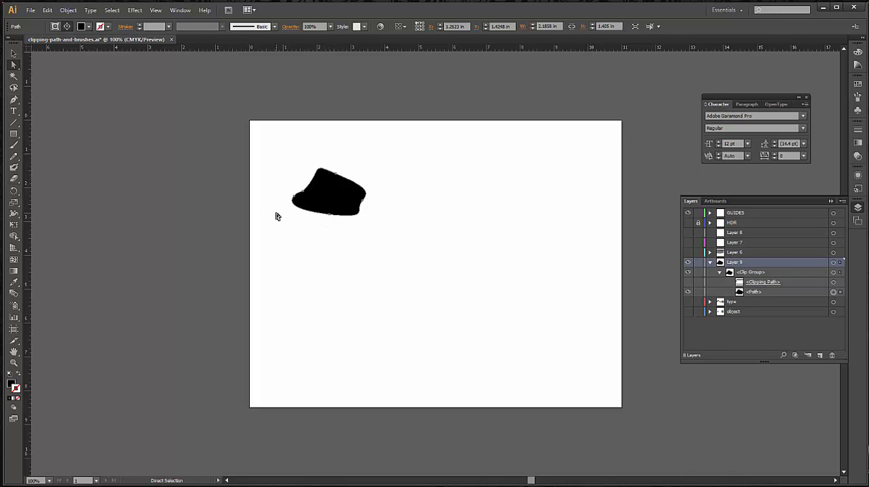
Pull the black path's left end down and outward to about 2.39 by 1.49 in overall, and show the clipping path again
click(276, 217)
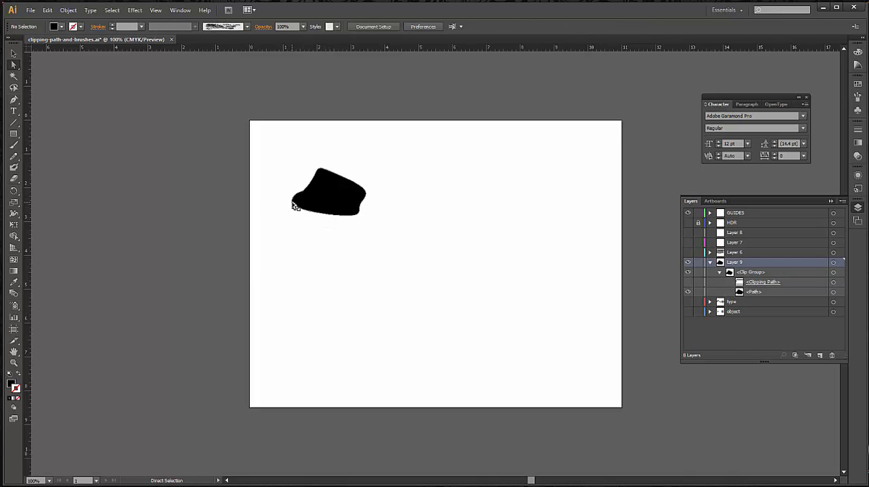
drag(296, 206, 292, 212)
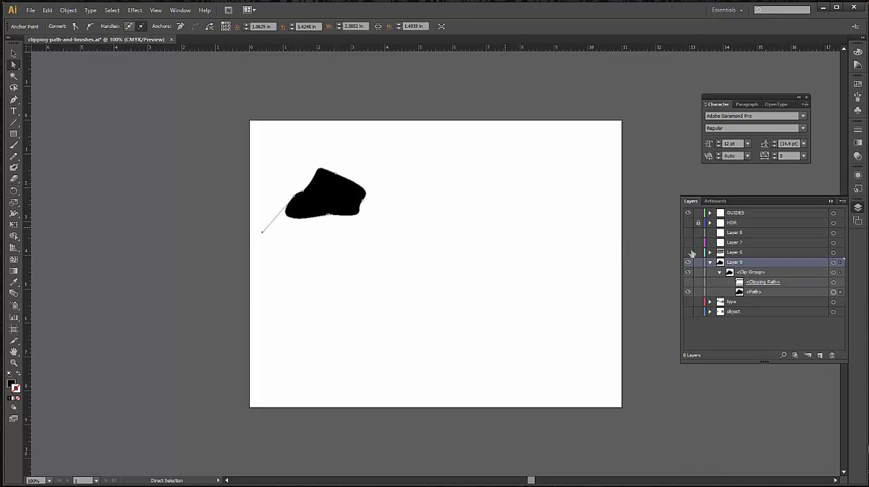
click(688, 282)
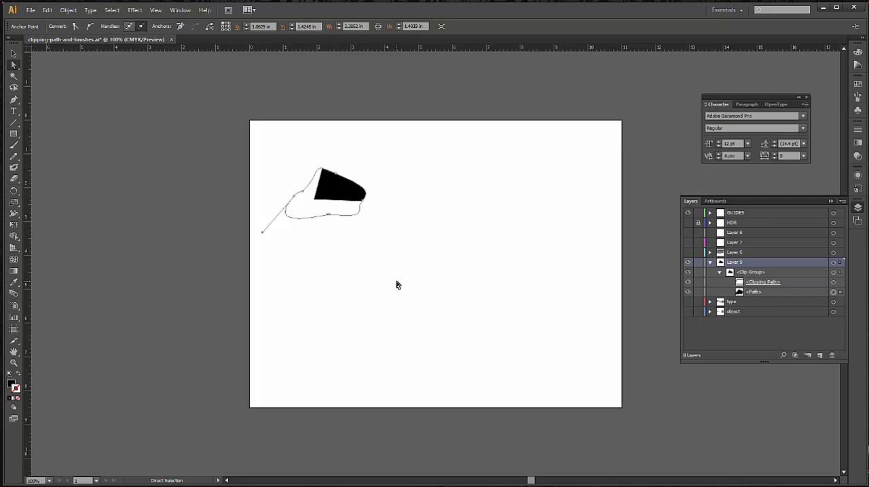
click(14, 53)
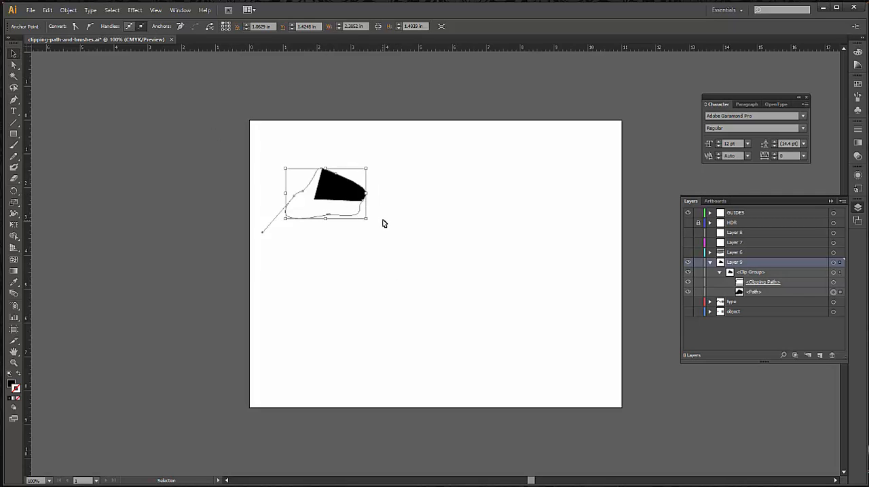
Deselect the path, collapse and hide Layer 9, and show Layer 6 with its lorem ipsum text
click(382, 224)
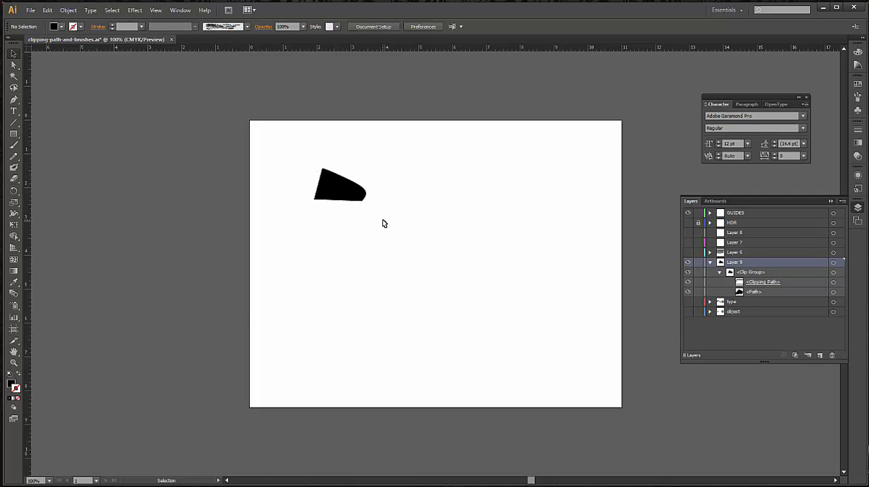
click(710, 263)
click(688, 263)
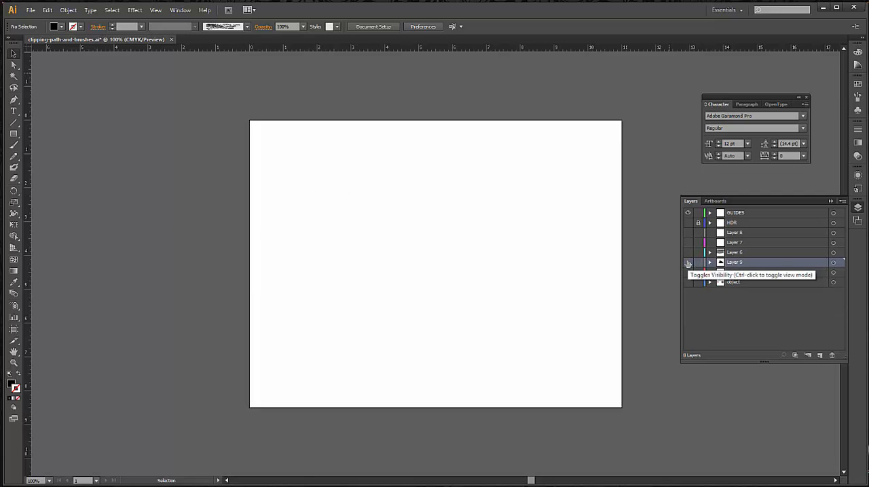
click(688, 272)
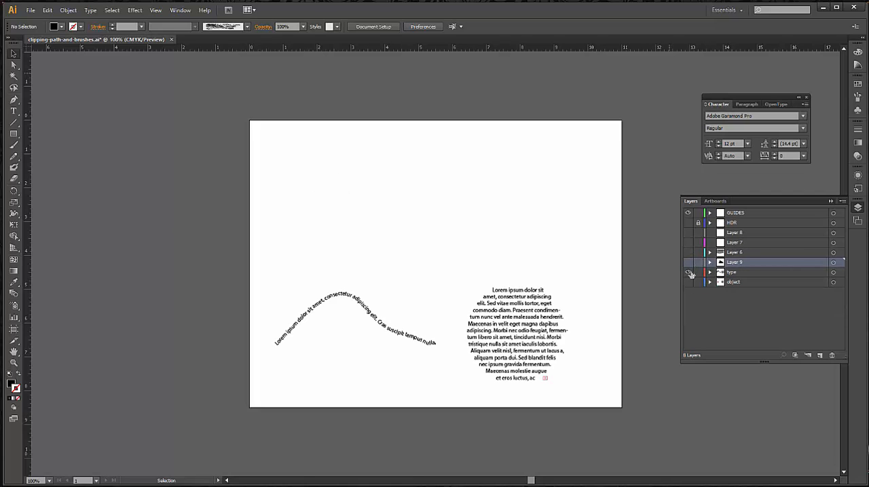
click(688, 272)
click(688, 252)
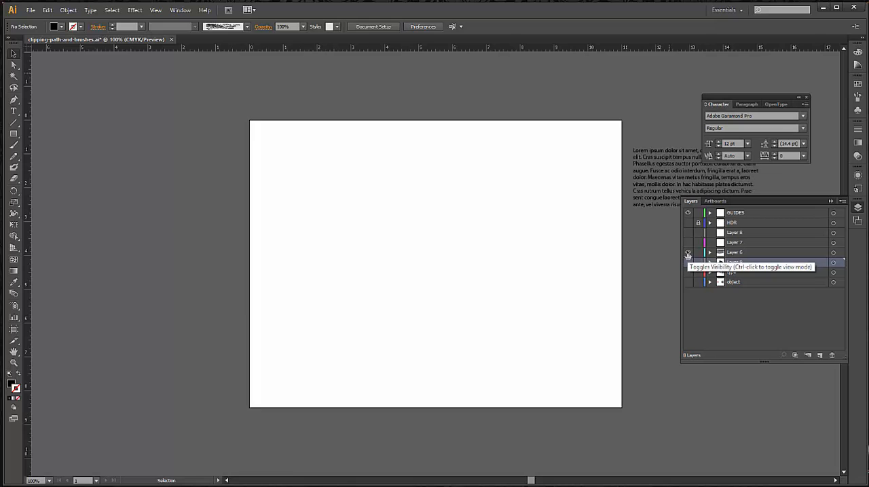
Duplicate the lorem ipsum block to the pasteboard left of the artboard, and move the original onto the artboard at about X 6.30, Y 1.24 in
click(672, 197)
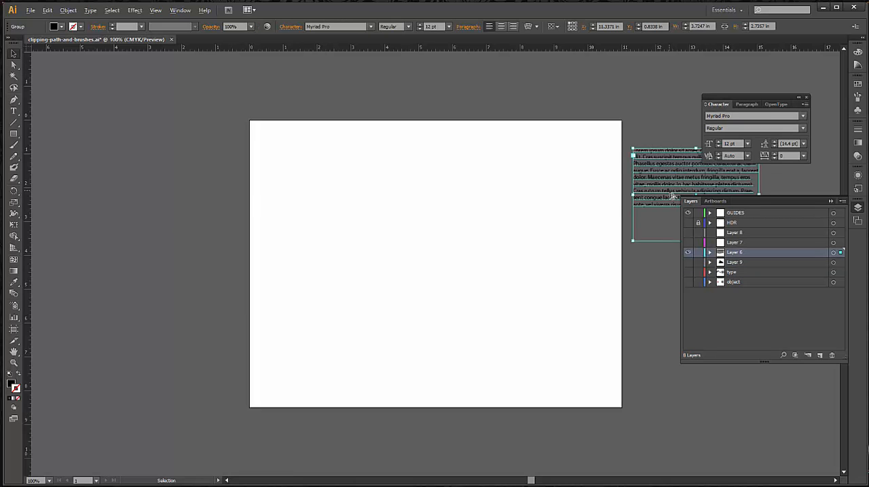
drag(672, 197, 105, 220)
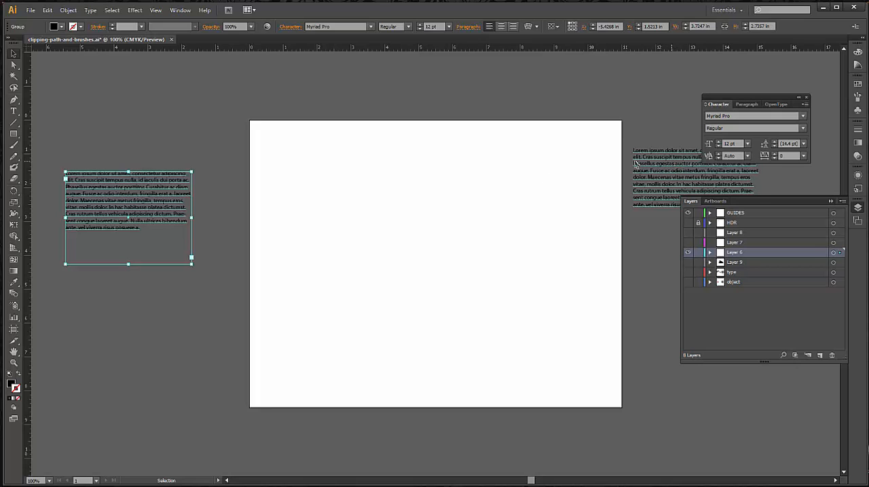
click(668, 177)
drag(669, 177, 497, 189)
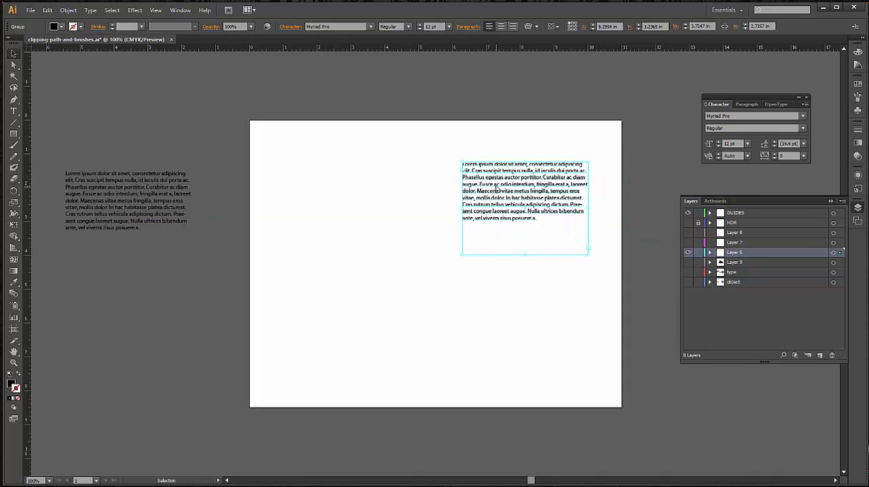
click(635, 252)
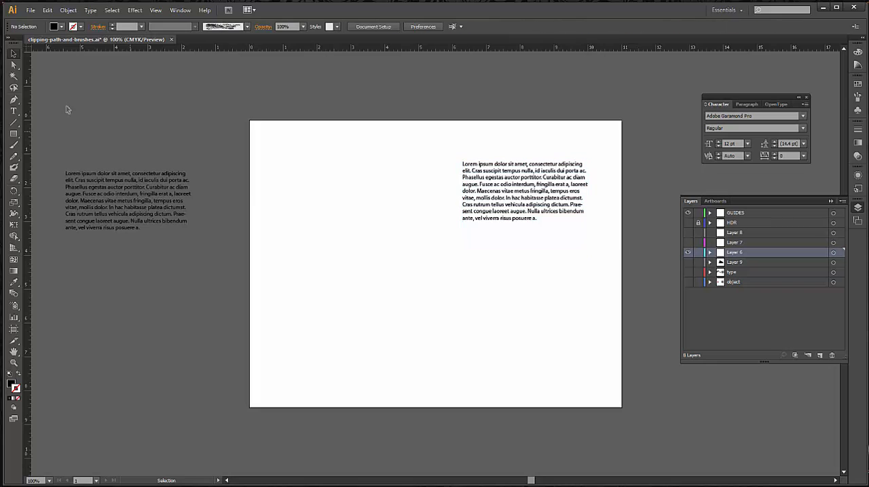
Draw a black-filled circle about 2.92 in wide over the text block on the artboard with the Ellipse tool
drag(14, 134, 65, 156)
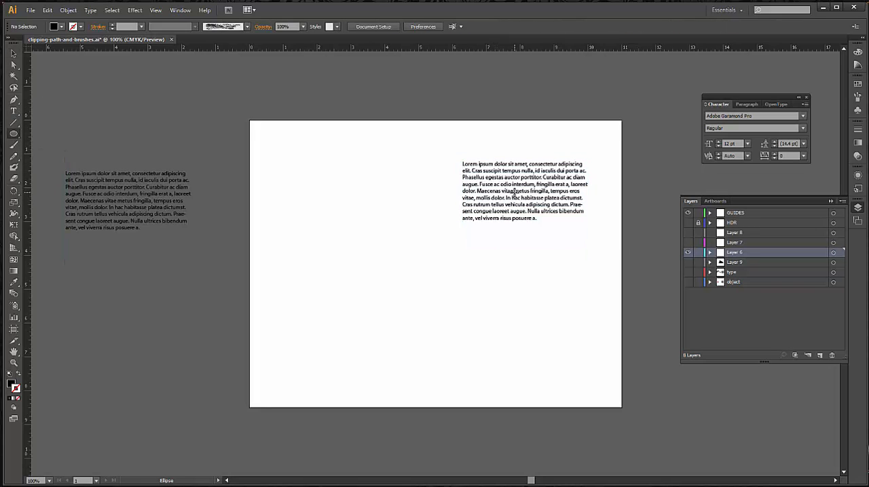
drag(513, 191, 470, 164)
drag(464, 163, 465, 163)
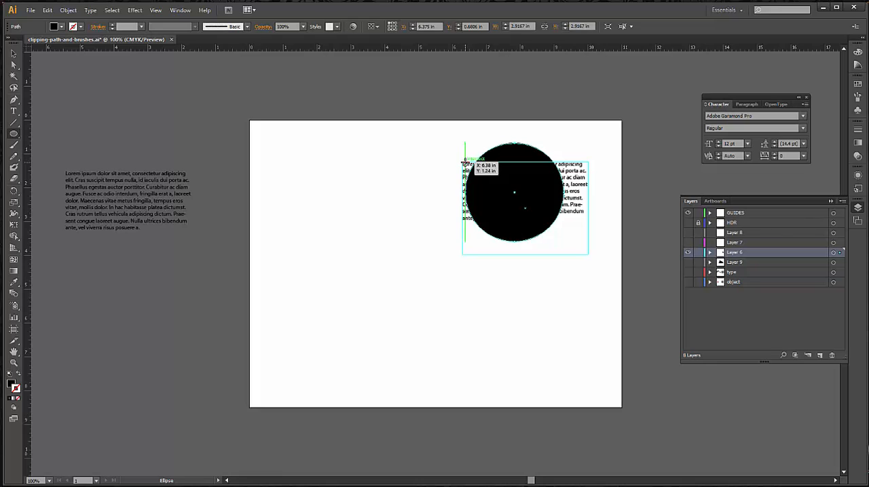
Select the circle together with the text beneath it, make a clipping mask from them, and deselect
click(13, 54)
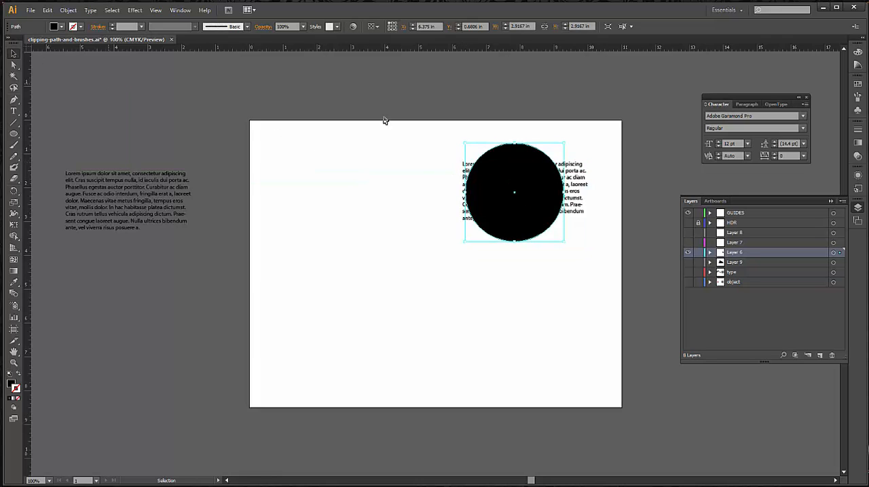
shift+click(582, 186)
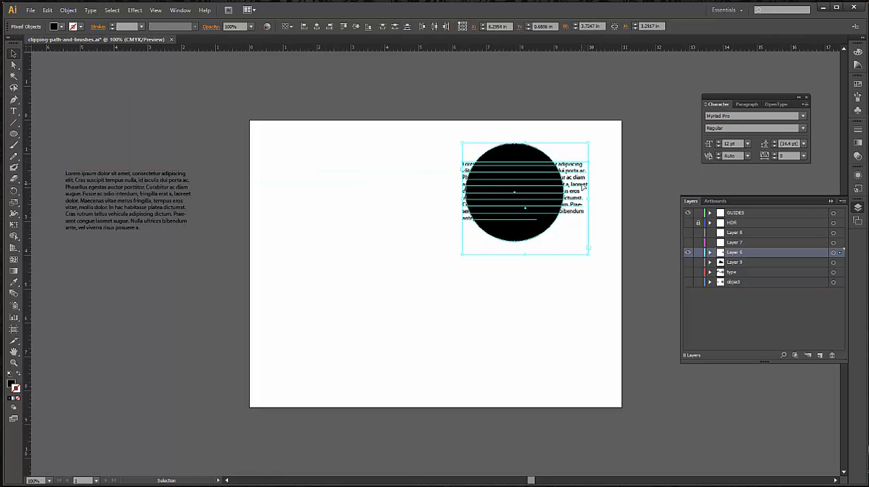
click(68, 10)
mouse_move(109, 286)
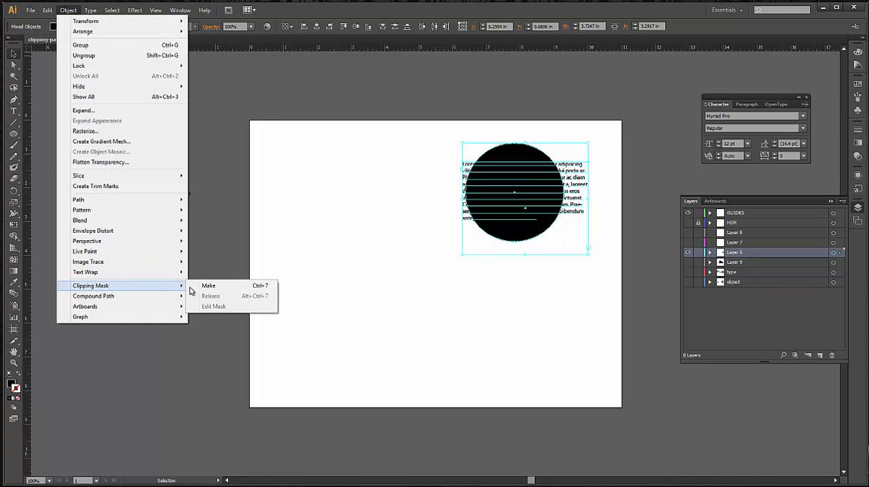
click(204, 286)
click(538, 279)
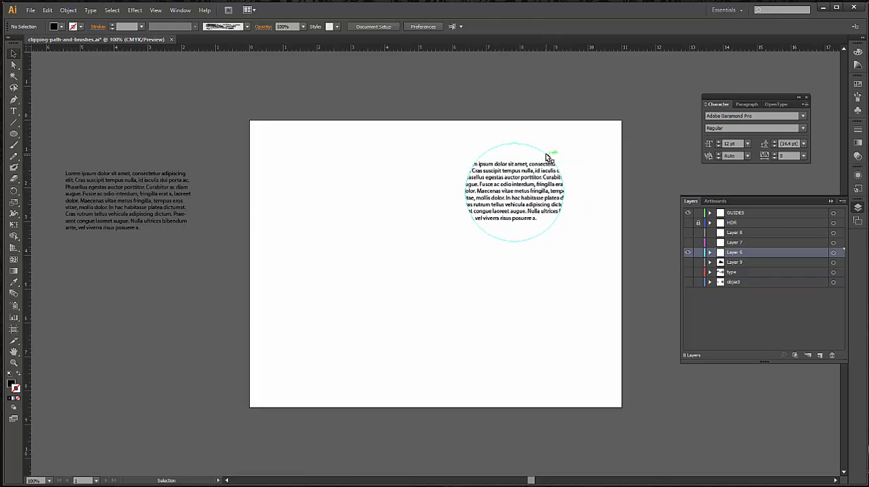
Expand Layer 6 and its clip group, and target the circular clipping path to examine how the masked text is nested
click(709, 252)
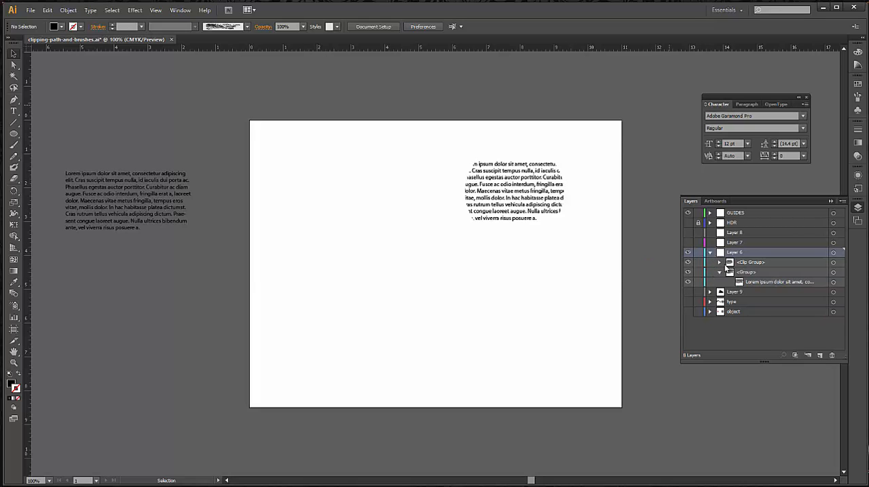
click(719, 263)
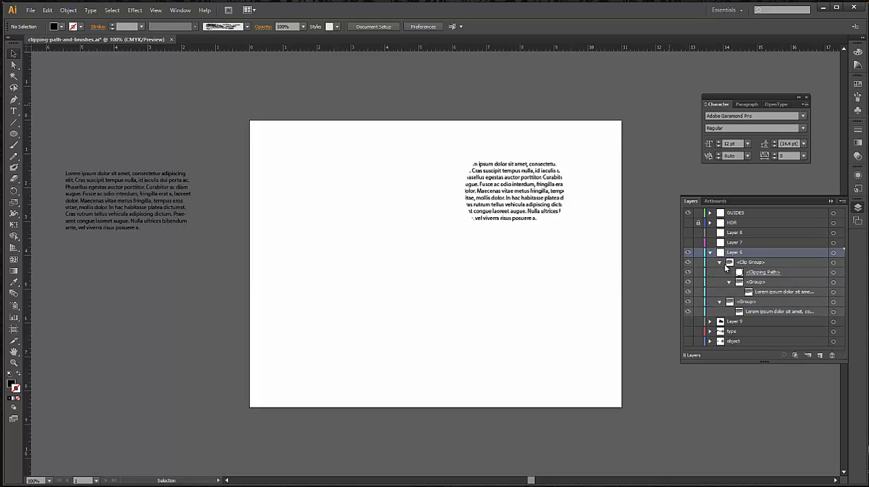
click(832, 272)
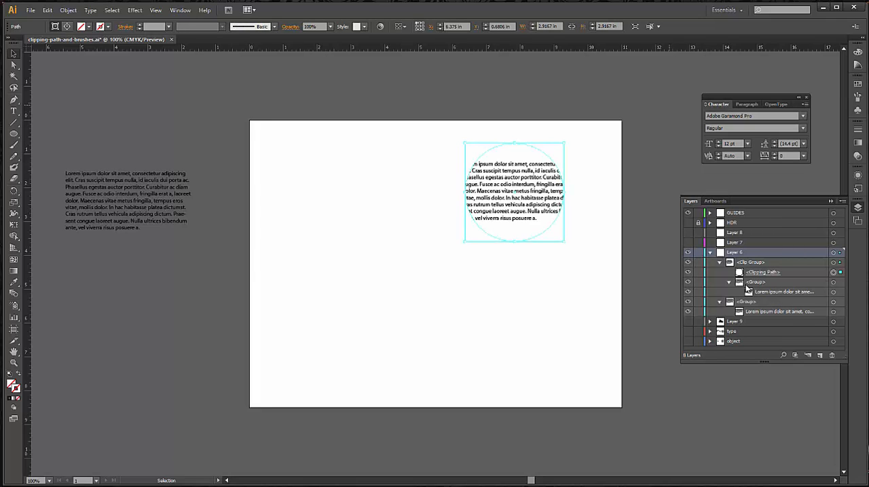
click(729, 282)
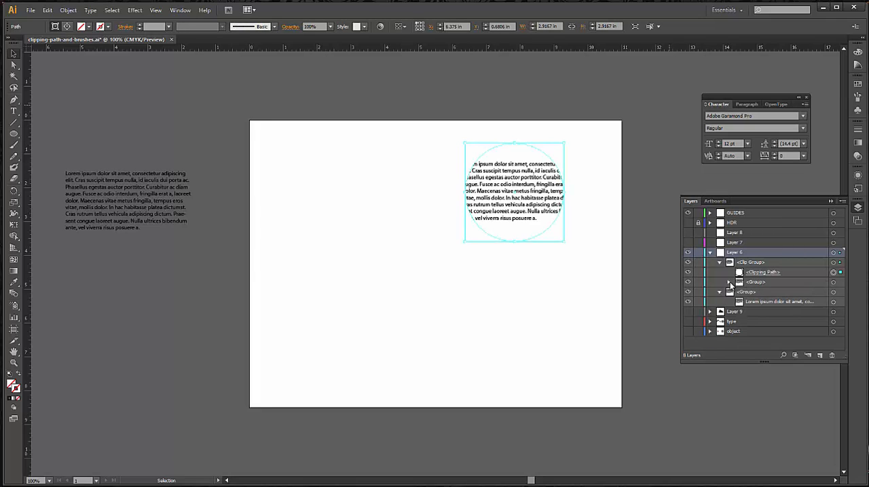
click(729, 282)
Directly select only the masked text group and move it down within the circular clipping path
click(513, 211)
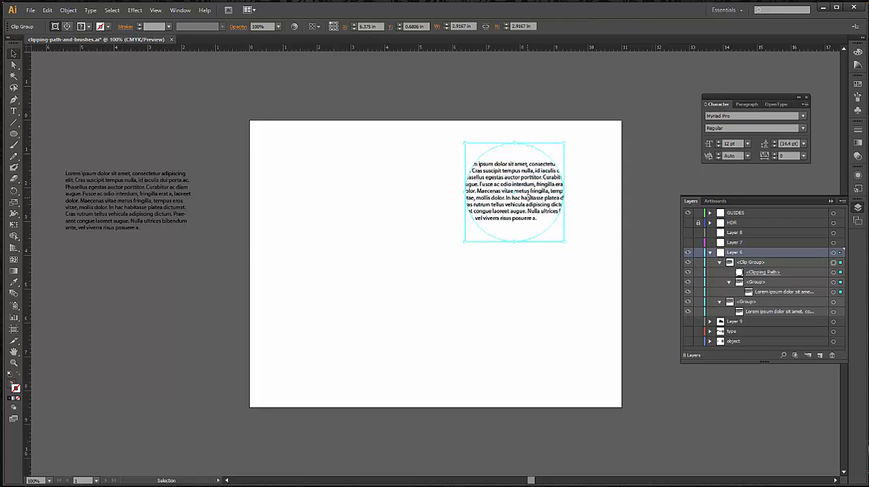
key(a)
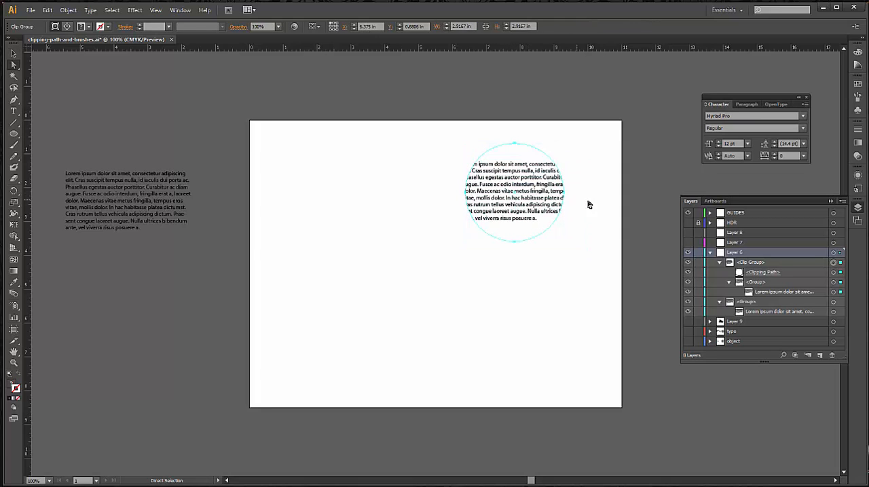
click(547, 194)
click(543, 196)
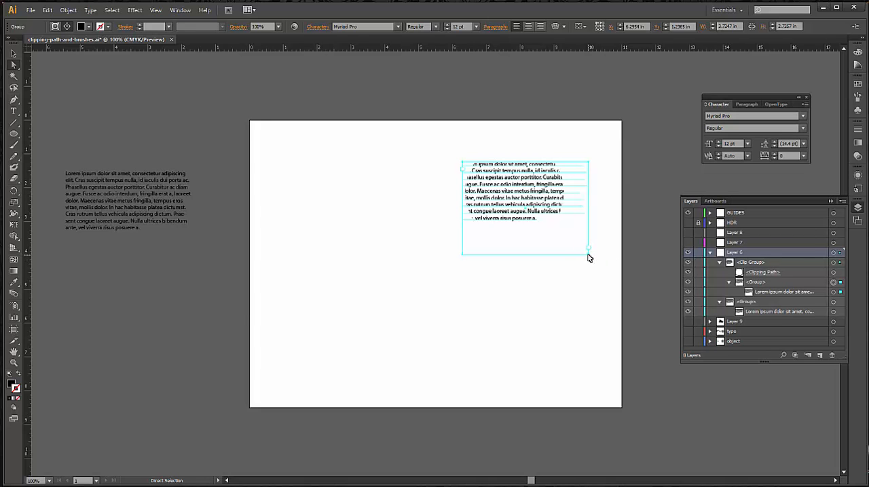
drag(588, 256, 588, 283)
click(460, 330)
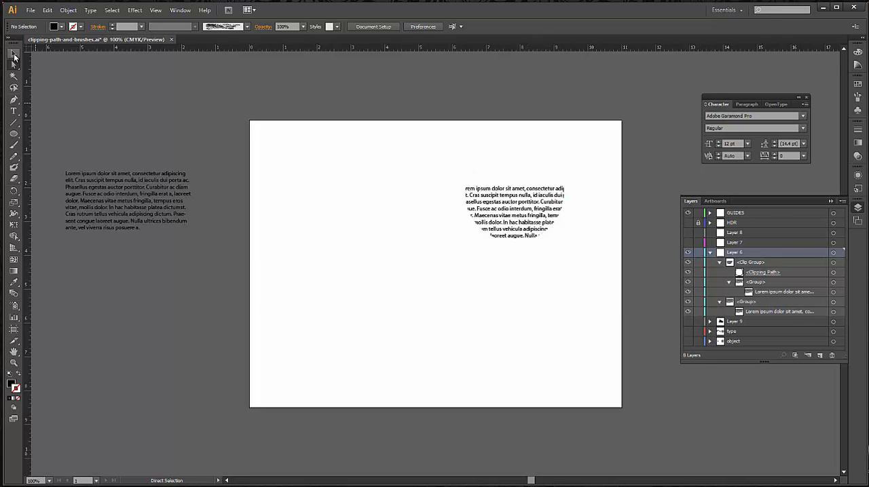
click(12, 52)
click(528, 211)
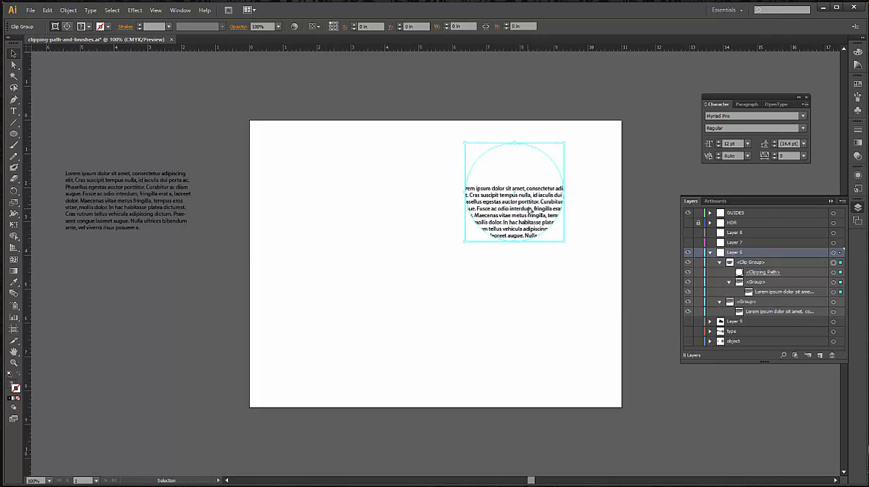
click(163, 298)
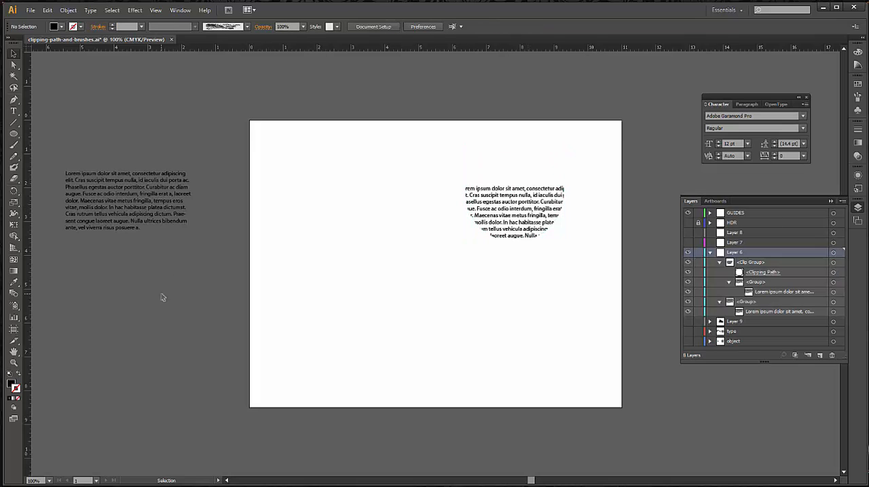
Draw a circle about 3.86 in wide below the clipped text, and swap its fill and stroke to leave only a black outline
click(13, 134)
drag(520, 336, 455, 297)
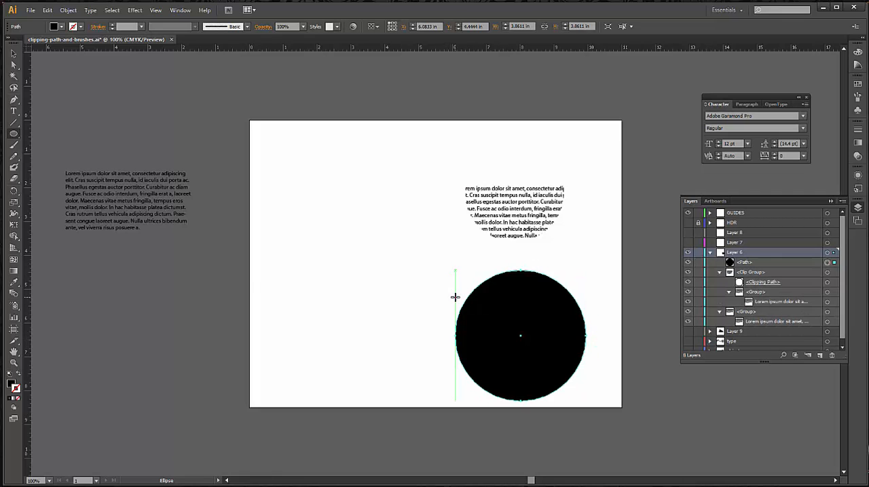
click(18, 375)
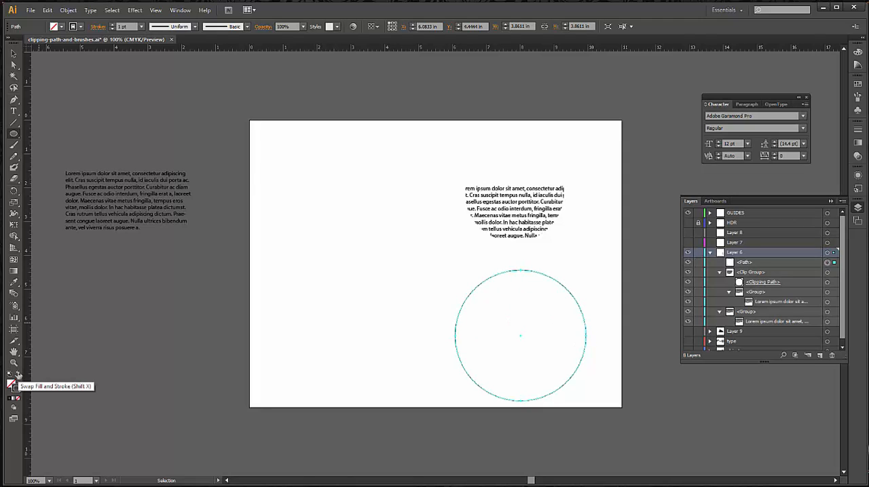
Copy all of the lorem ipsum text from the block on the pasteboard using the Area Type tool
click(13, 111)
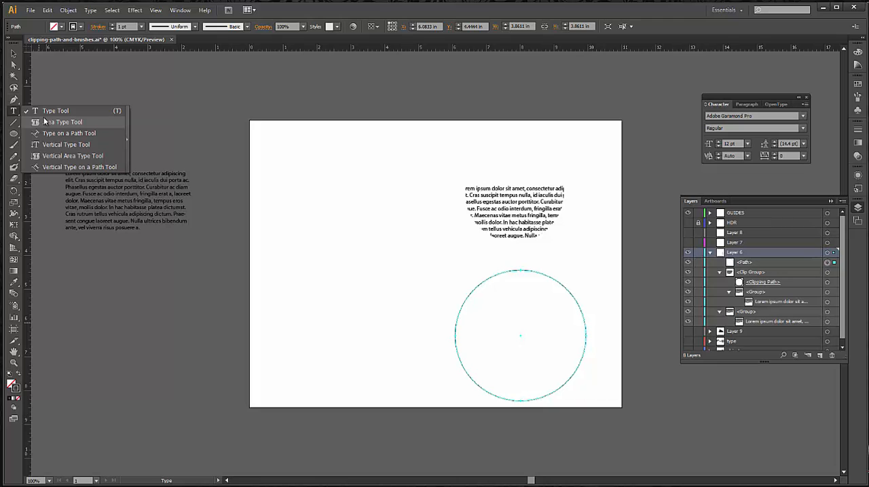
click(60, 122)
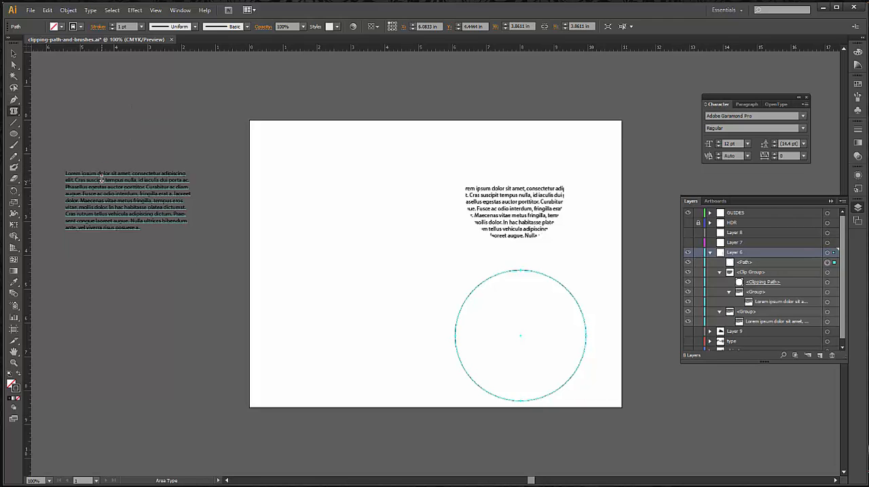
click(127, 214)
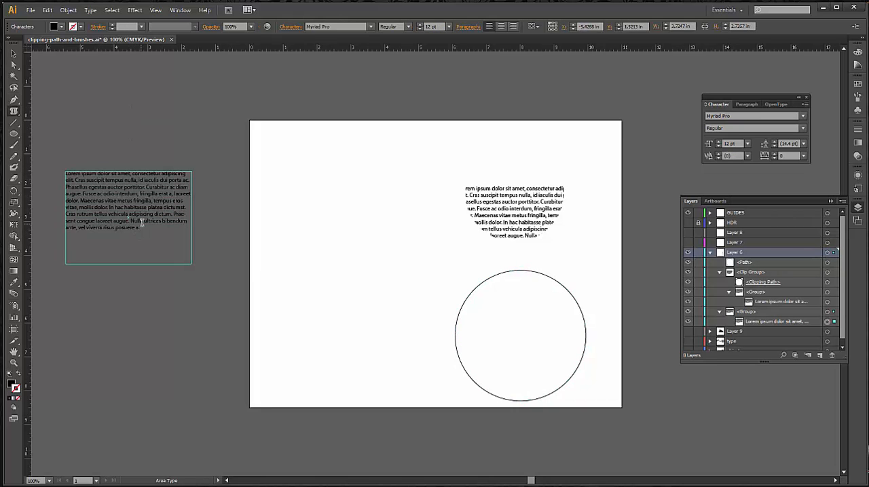
drag(141, 228, 51, 174)
key(ctrl+c)
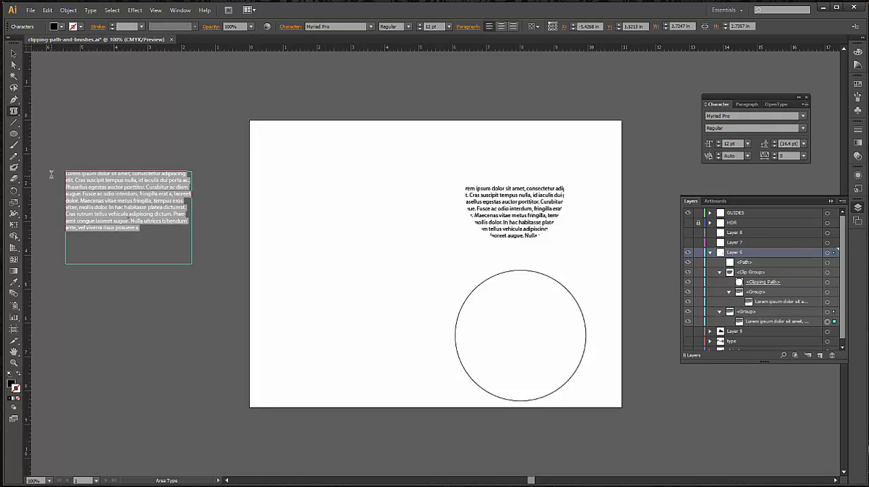
key(ctrl)
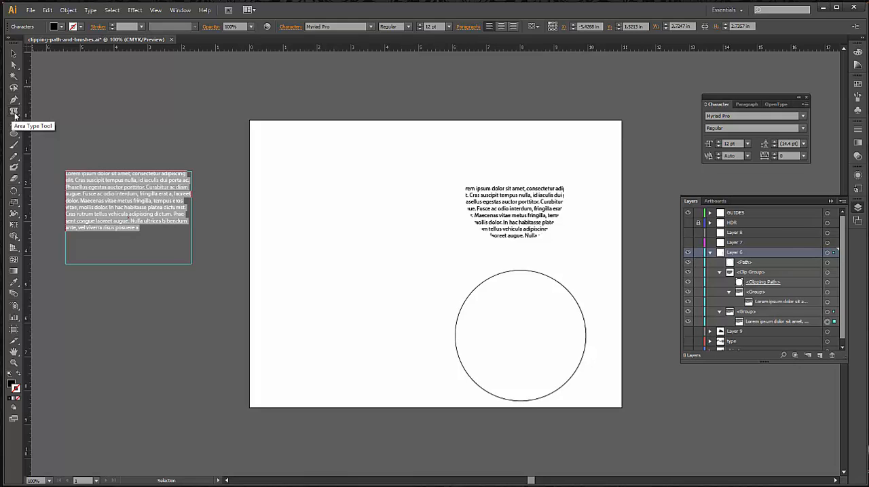
Convert the outlined circle into an area type container and paste the copied lorem ipsum text into it
drag(15, 114, 66, 112)
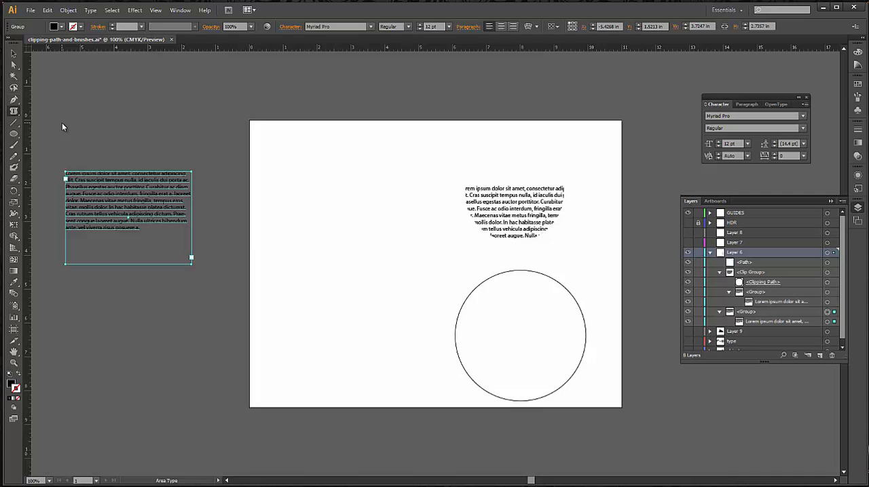
click(469, 293)
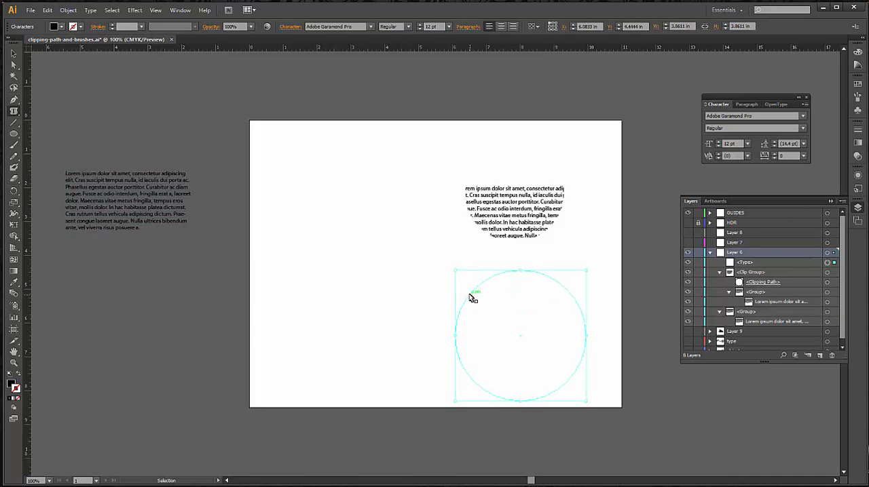
key(ctrl+v)
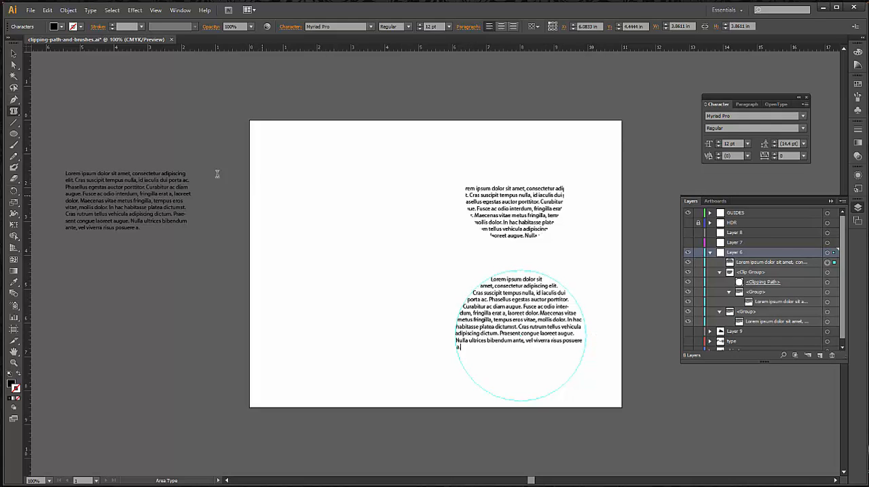
Resize the area type circle to an ellipse about 2.65 in wide and 3.32 in high, and move it slightly right
click(14, 55)
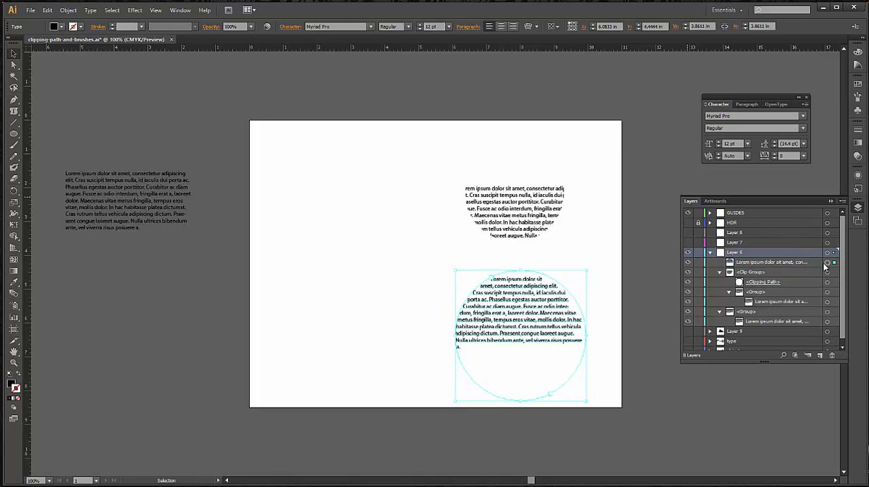
click(618, 350)
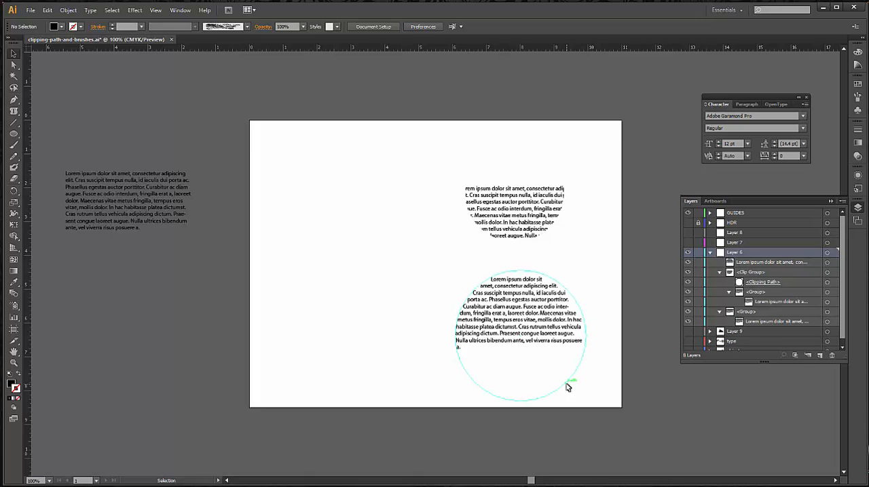
click(563, 388)
drag(587, 403, 546, 387)
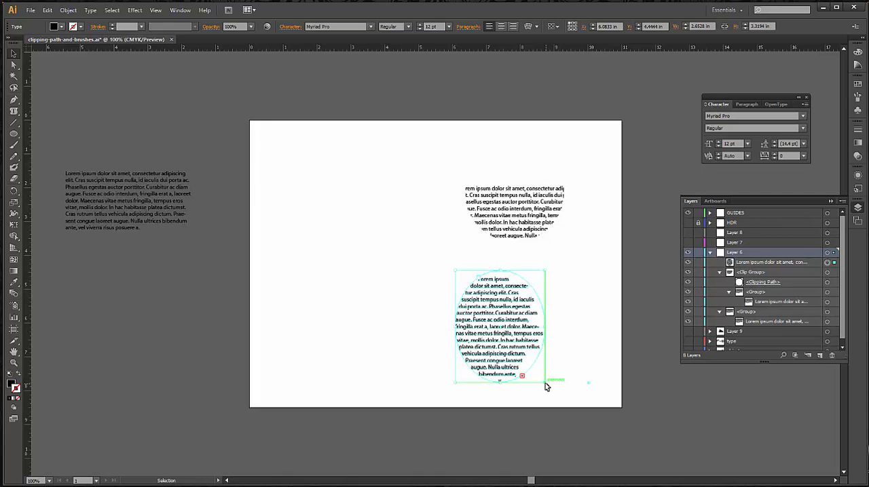
click(585, 304)
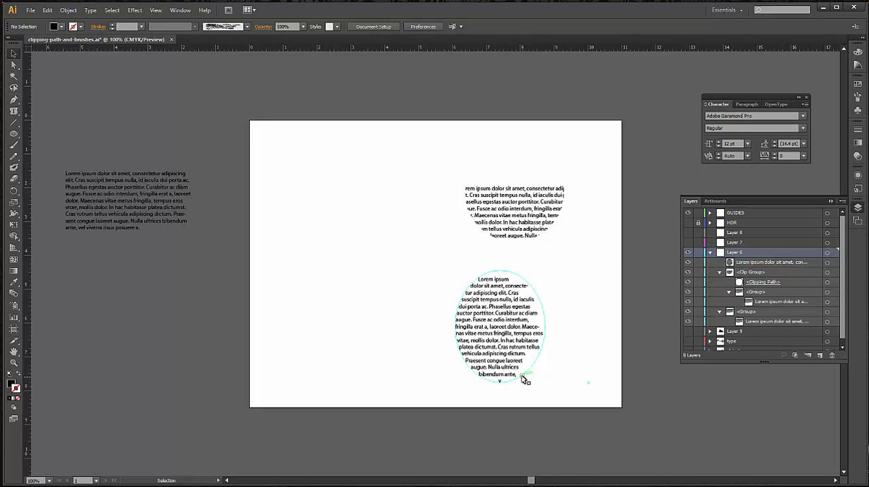
drag(479, 336, 507, 336)
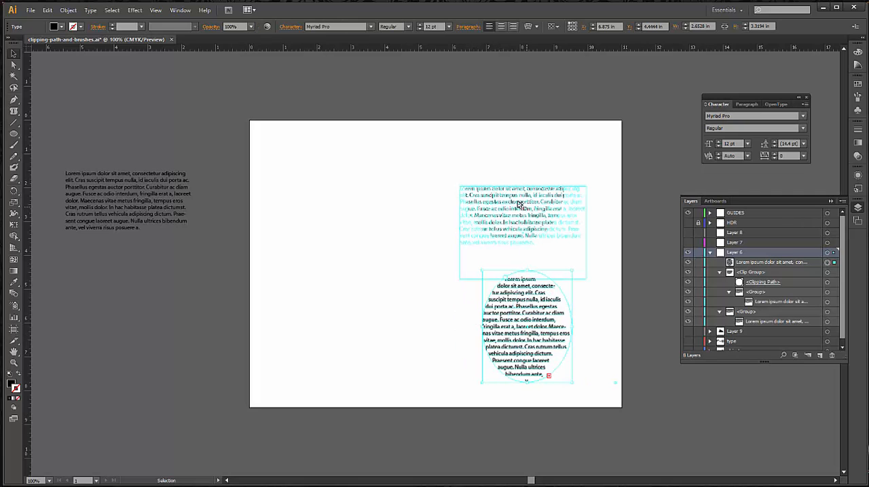
click(610, 341)
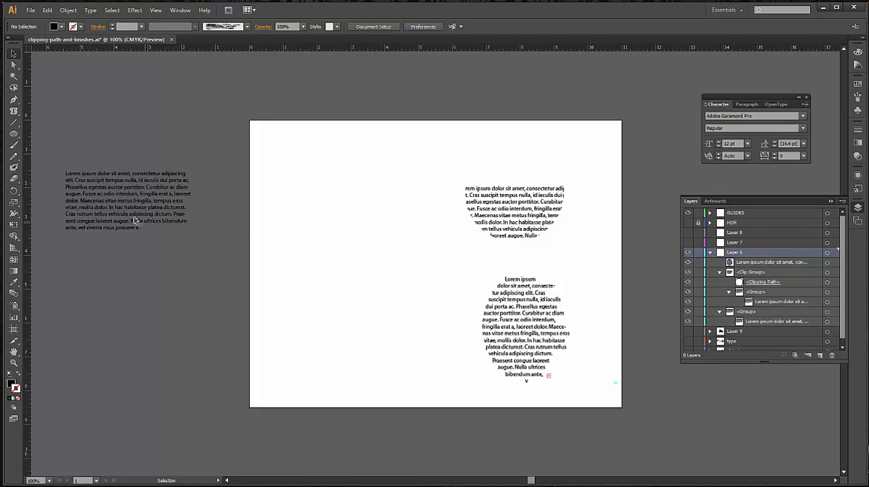
Draw an open wavy path about 5.48 in wide across the artboard's lower left with the Pen tool, and swap its fill and stroke
click(14, 101)
drag(274, 355, 353, 336)
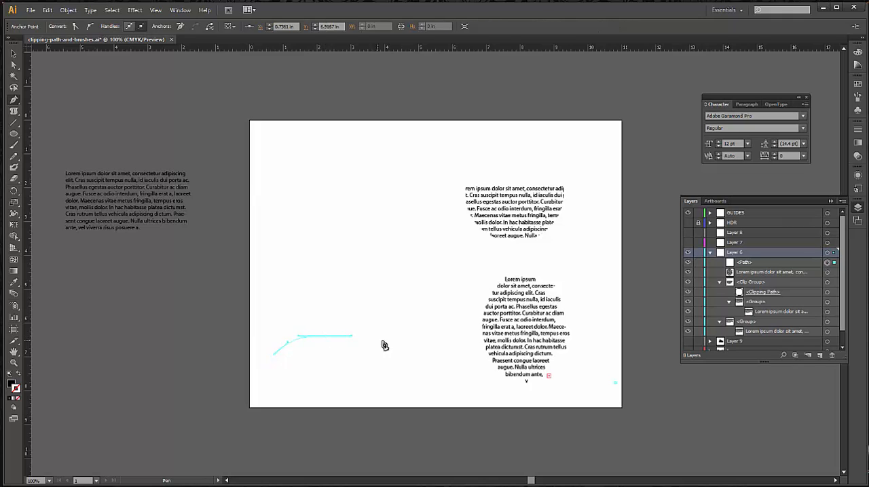
drag(459, 385, 501, 398)
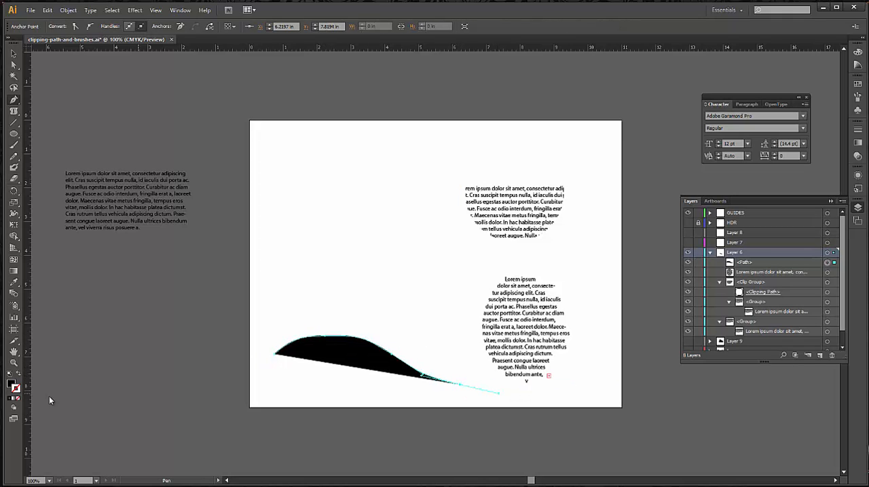
click(19, 375)
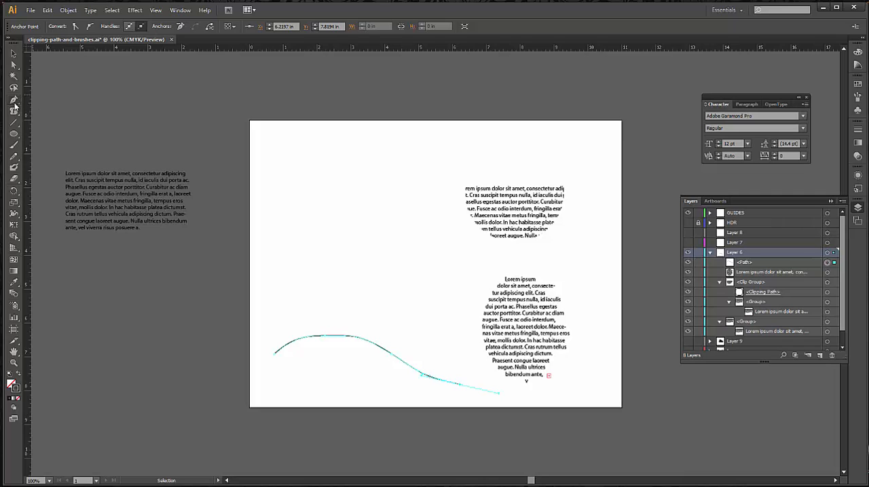
click(14, 54)
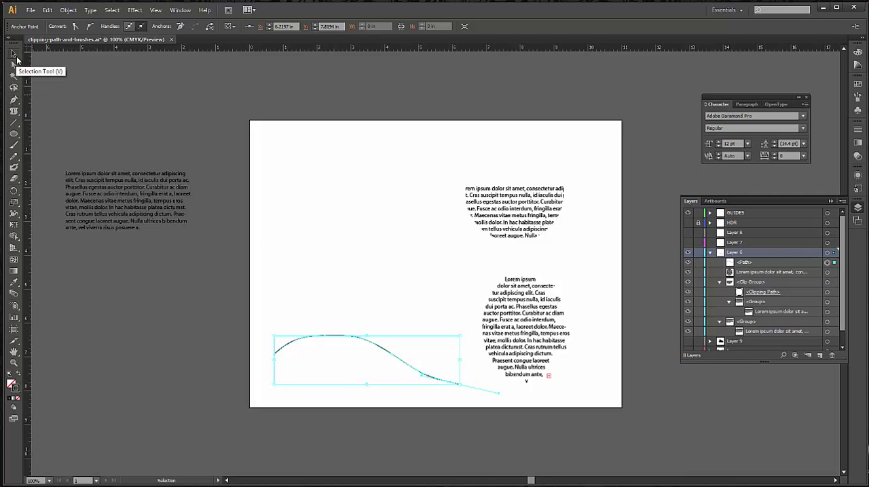
click(235, 394)
Delete the elliptical area type and the clipped text group from the artboard
click(543, 327)
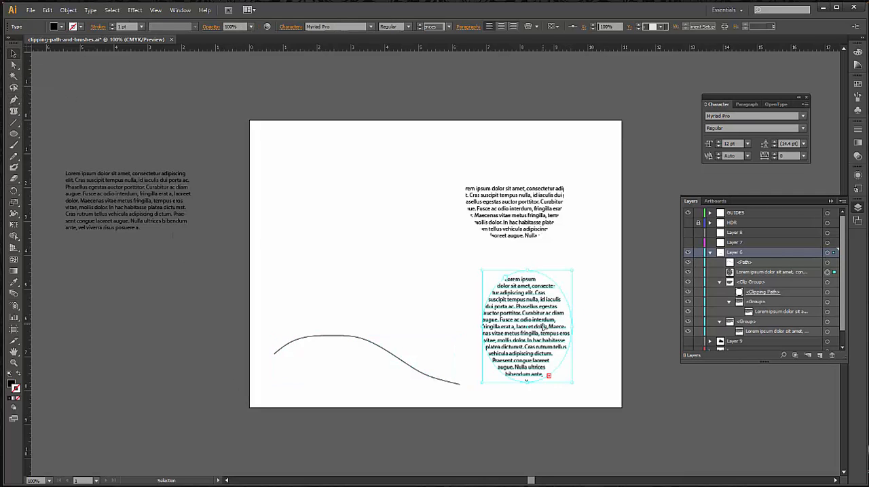
drag(543, 327, 507, 223)
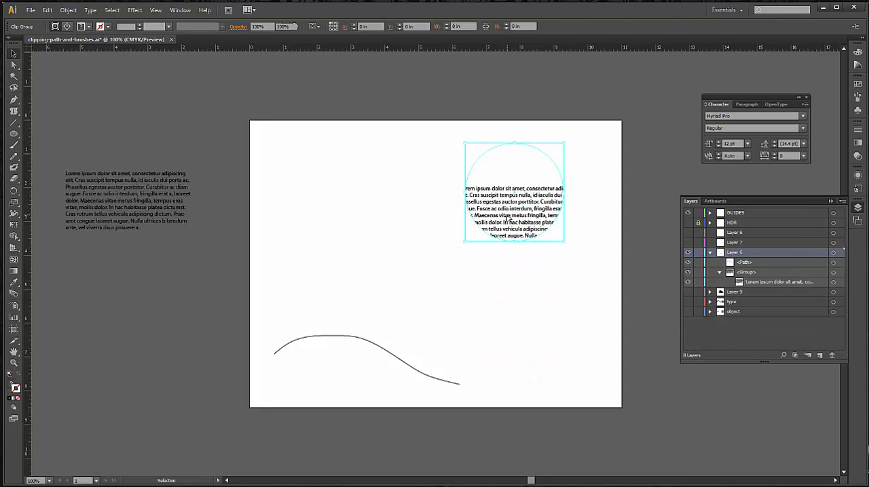
Copy the first sentence, "Lorem ipsum dolor sit amet, consectetur adipiscing elit.", from the text block on the pasteboard
key(z)
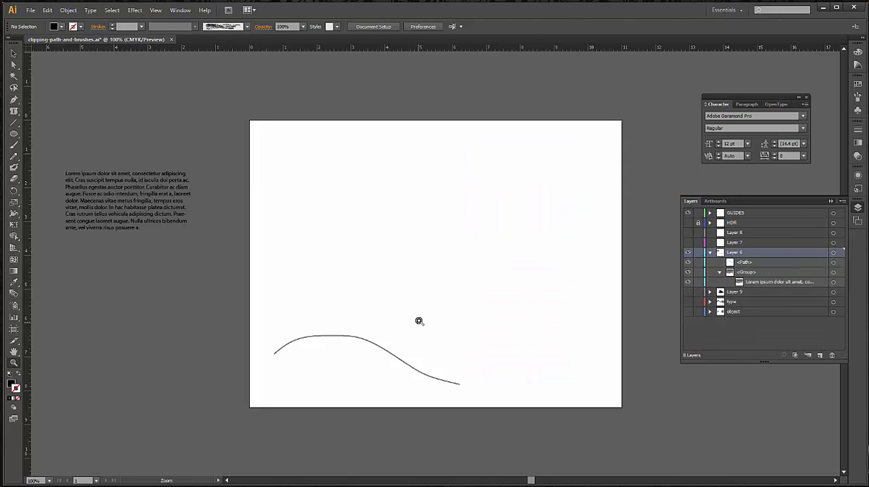
click(419, 320)
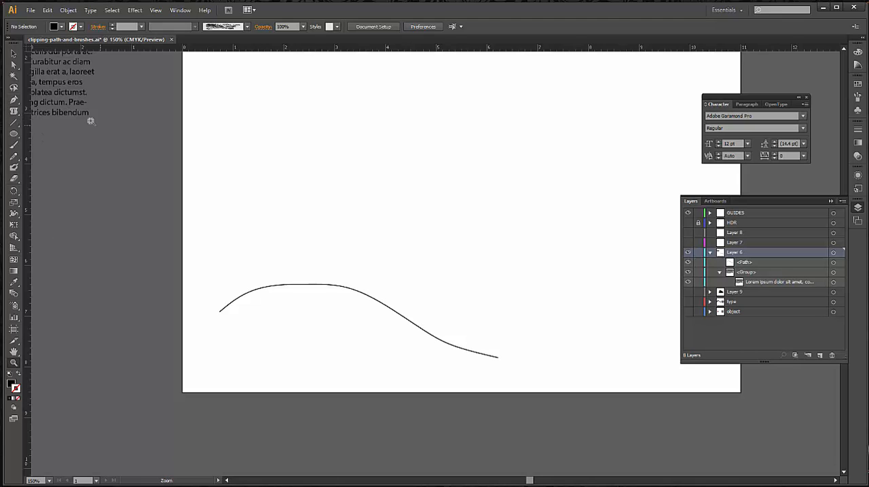
drag(82, 148, 264, 292)
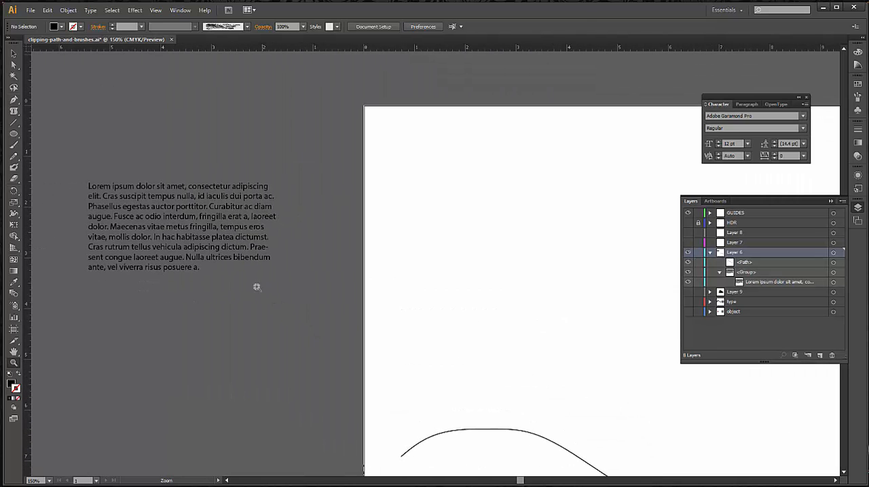
key(t)
drag(198, 267, 112, 228)
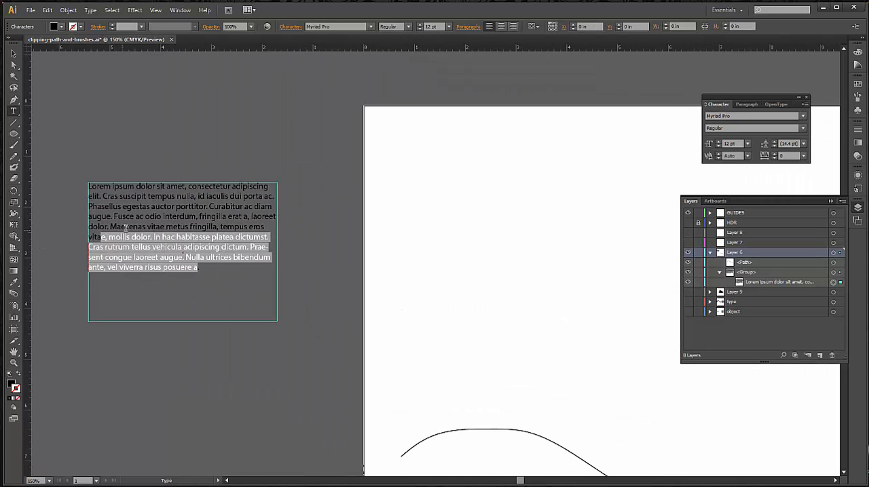
click(104, 196)
drag(105, 197, 71, 190)
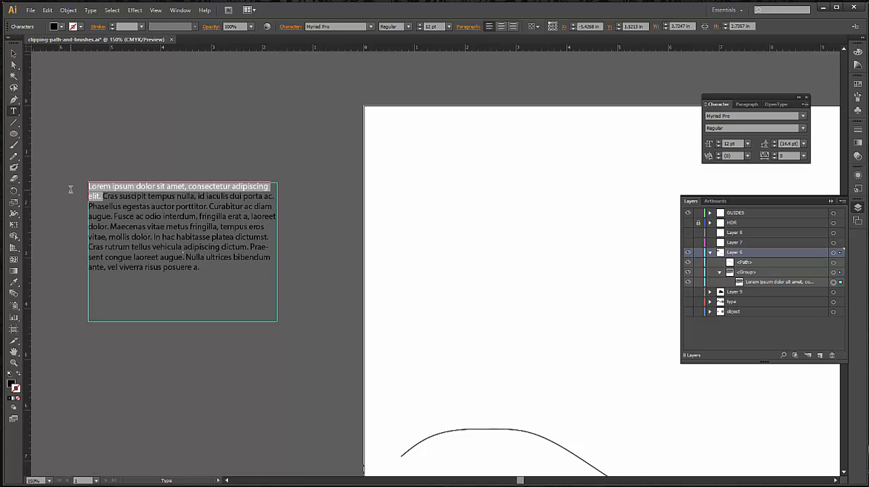
key(ctrl)
click(125, 196)
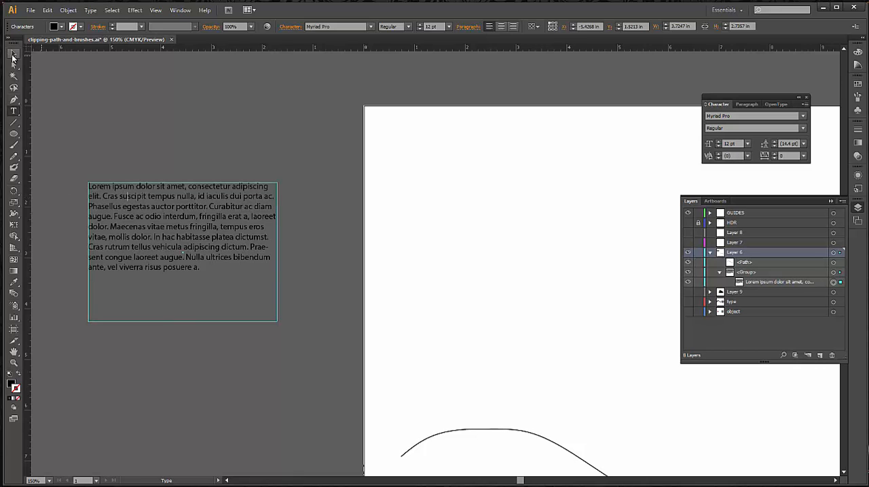
click(14, 55)
click(343, 263)
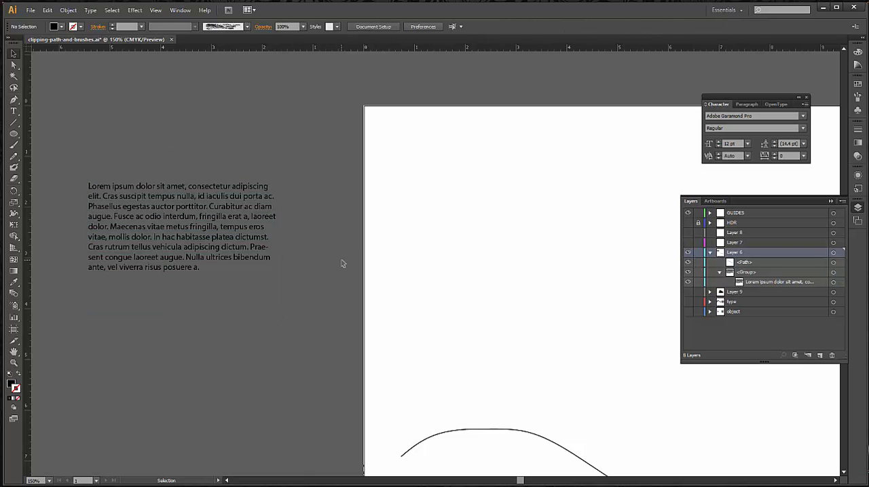
Convert the wavy line into a type path with the Type on a Path tool and paste the copied sentence at its left end
drag(494, 362, 330, 211)
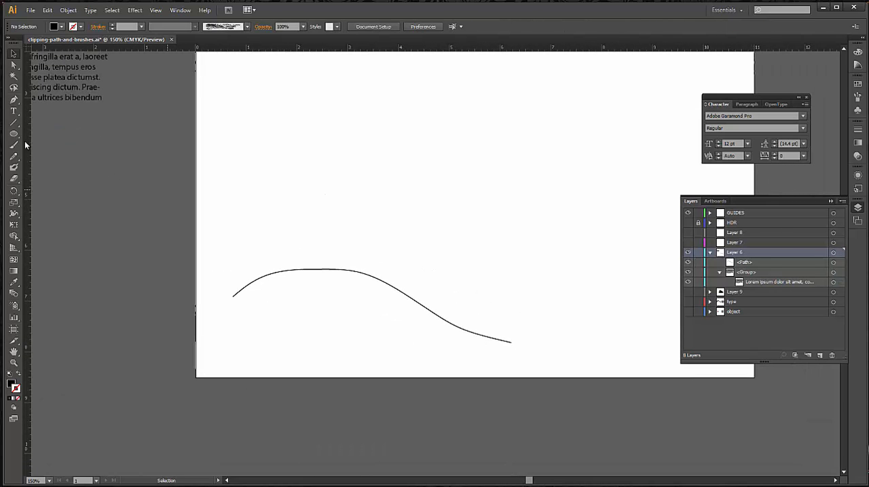
click(295, 272)
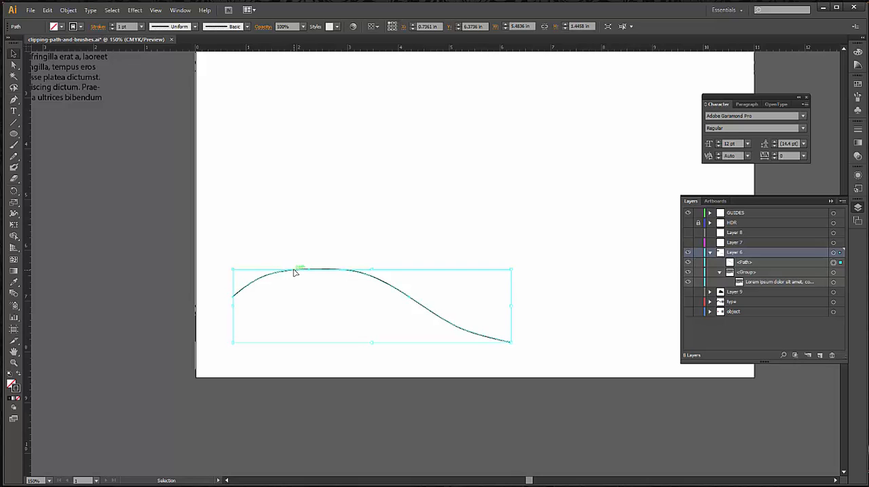
click(13, 112)
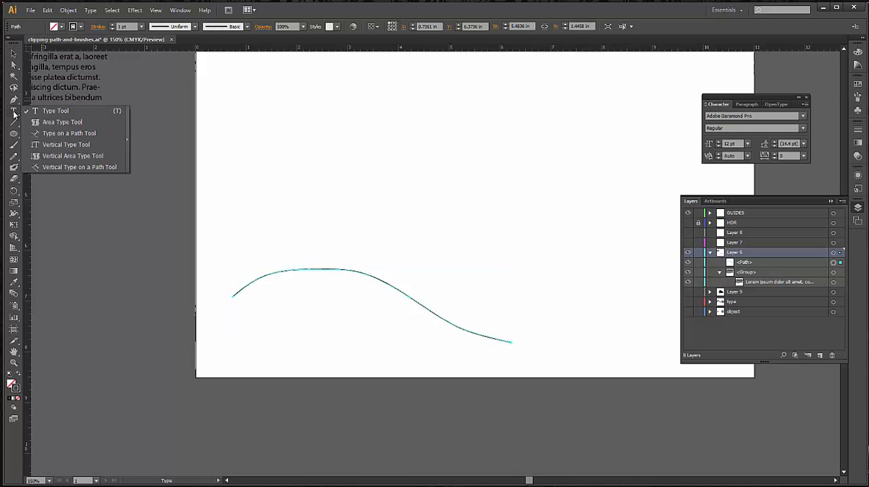
click(64, 133)
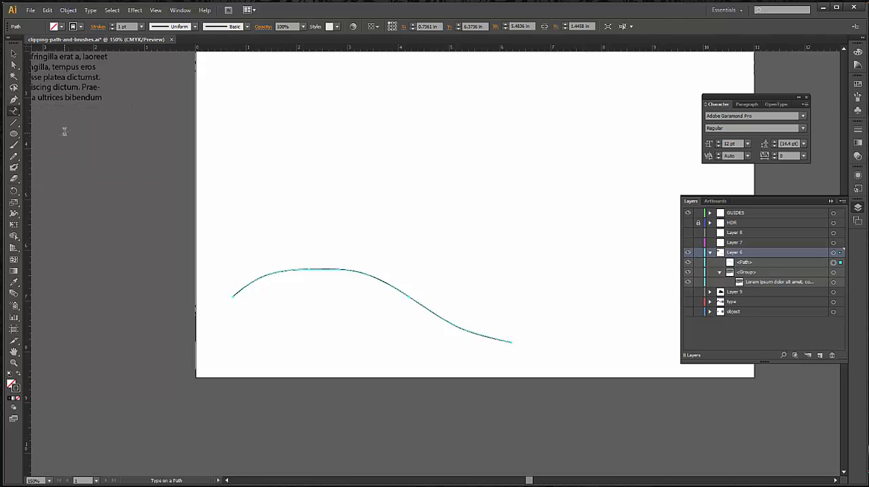
click(234, 293)
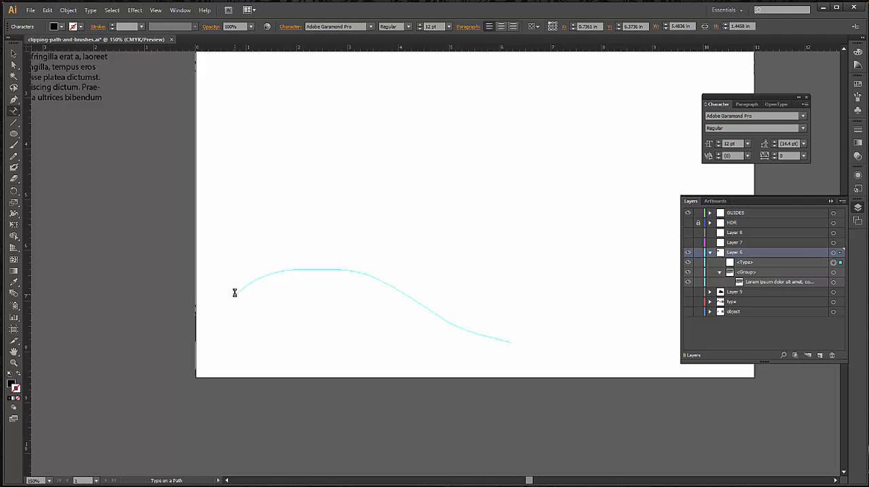
ctrl+click(235, 295)
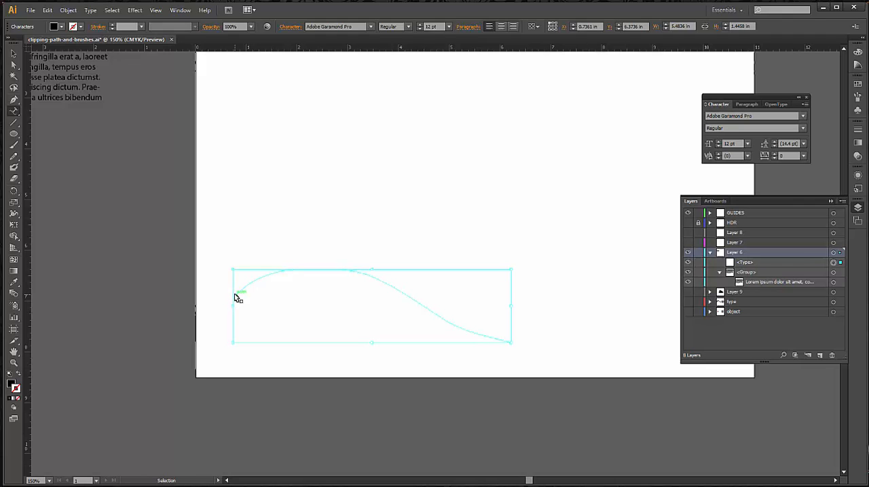
click(235, 295)
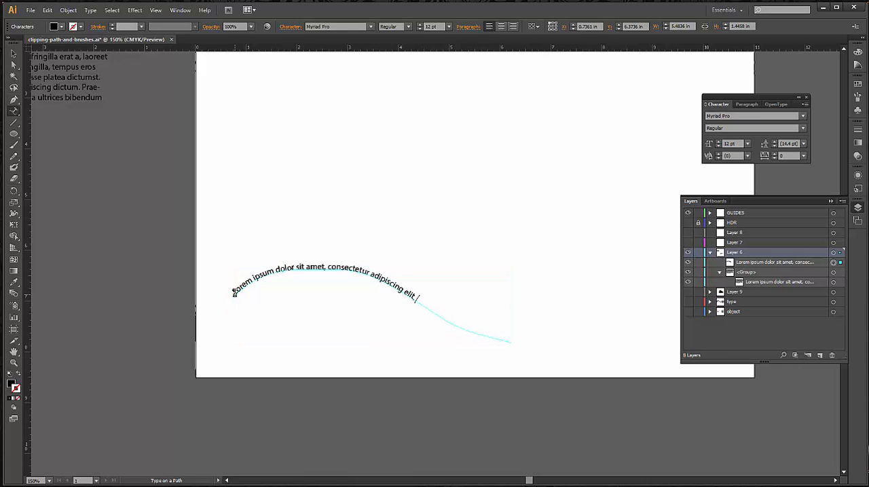
Set all of the text on the path to 14 pt in Nueva Std Bold
drag(233, 292, 436, 294)
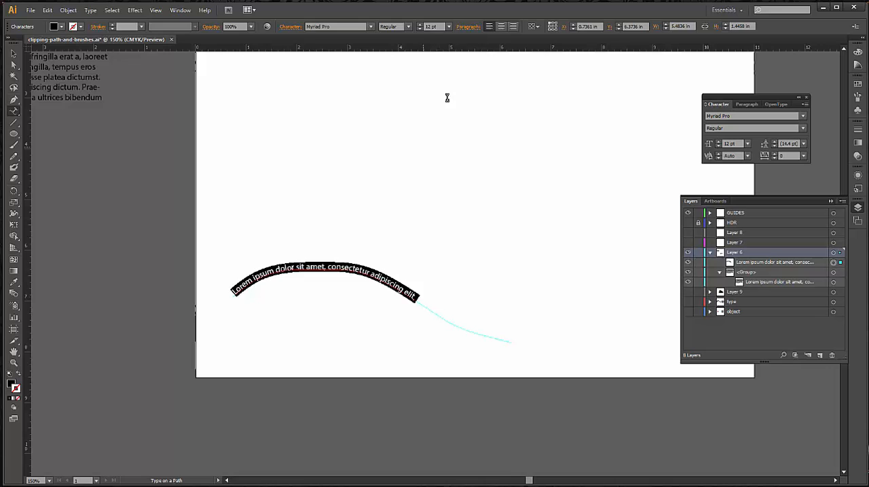
click(449, 25)
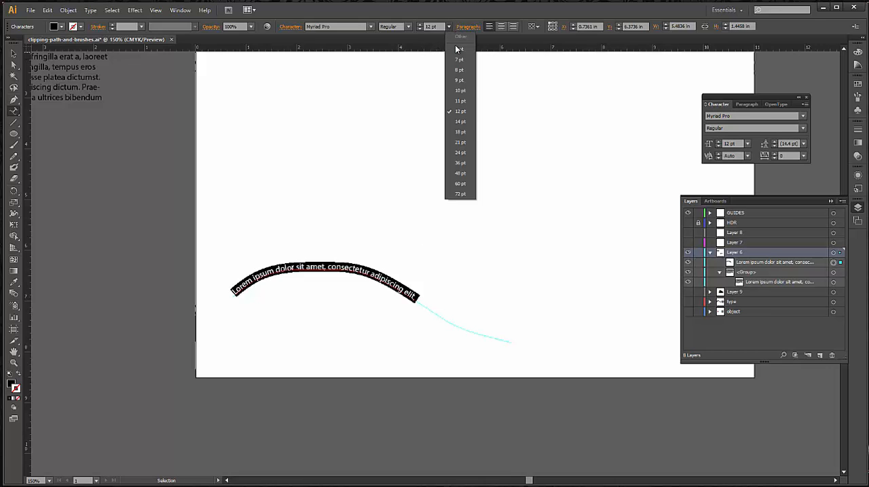
click(471, 126)
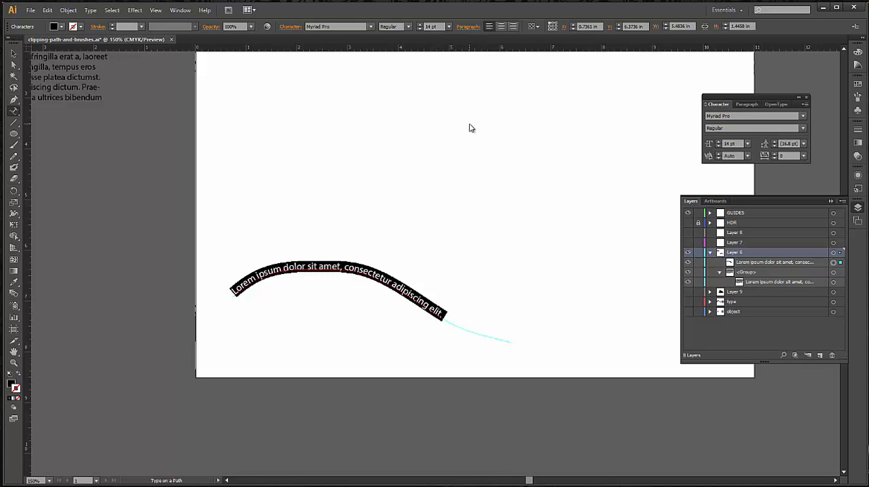
click(370, 26)
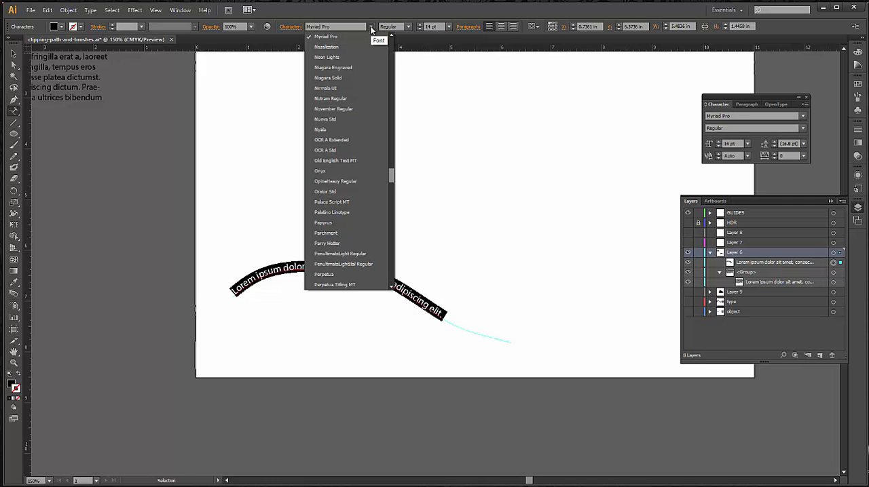
click(348, 120)
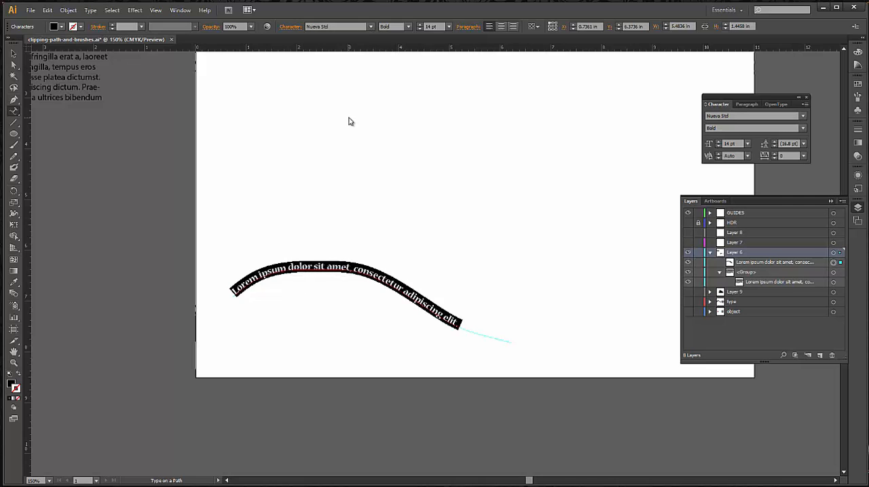
key(Escape)
click(393, 380)
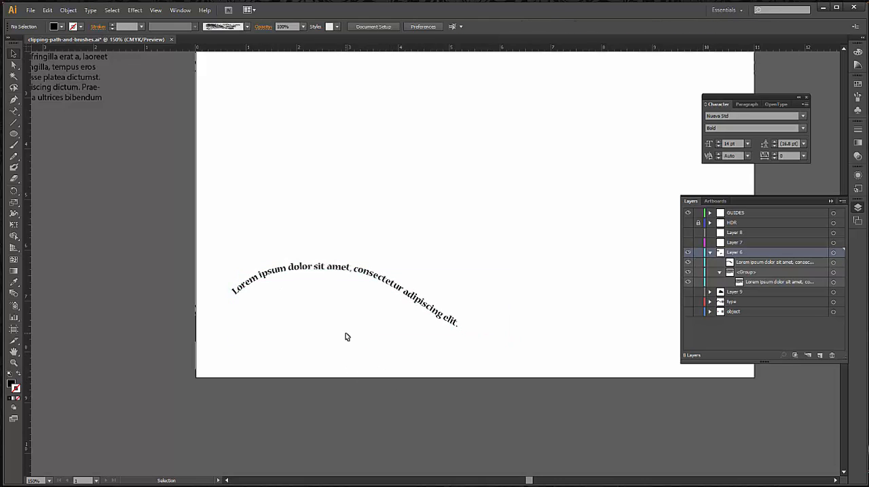
Reshape the type path by directly pulling the direction handle of its right end anchor far to the left
key(a)
click(465, 332)
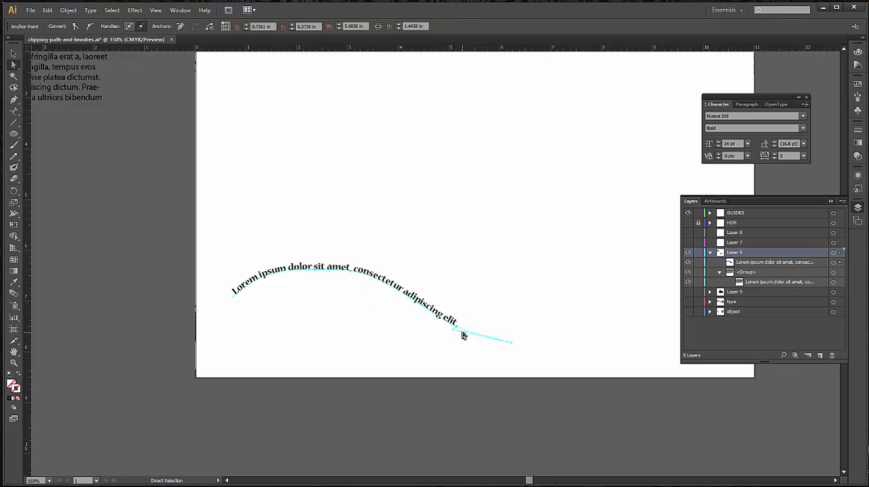
drag(452, 332, 363, 344)
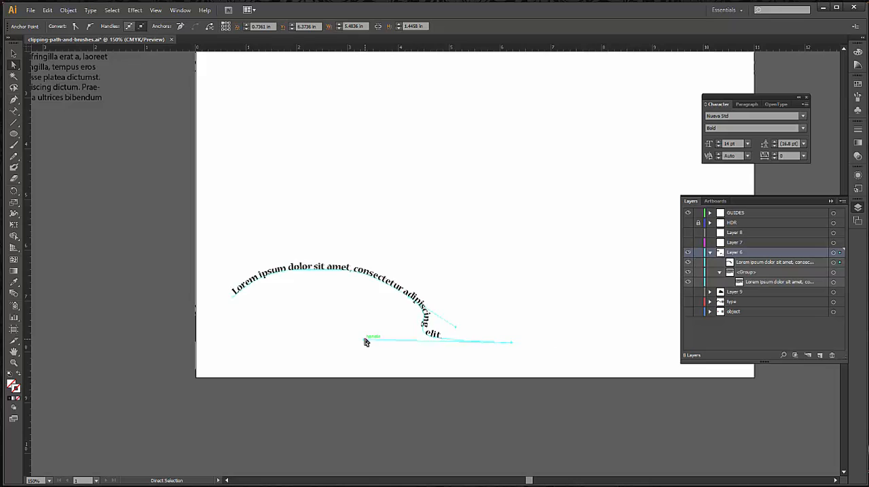
Pull the arched segment of the type path upward into a taller hump, making the whole path about 2.78 in high
click(349, 292)
click(352, 275)
drag(313, 273, 324, 204)
click(330, 267)
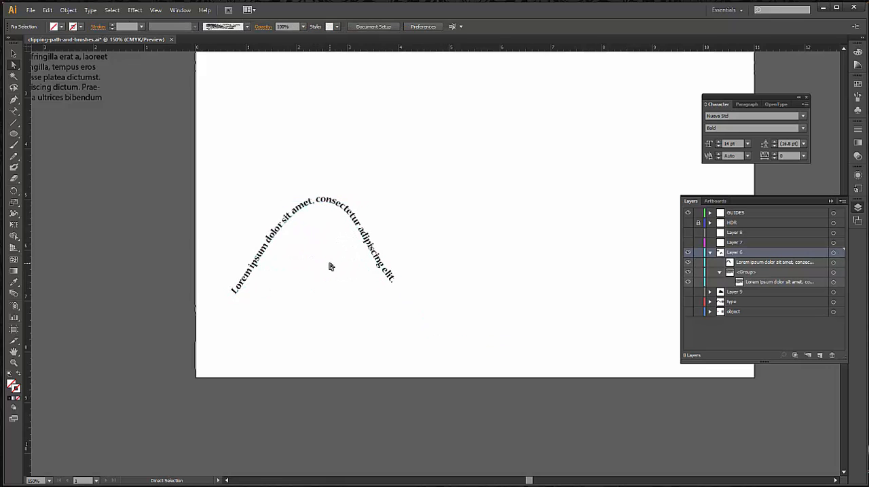
Replace "dolor sit am" in the path text with "yadda yyadda" and select the whole type object
key(t)
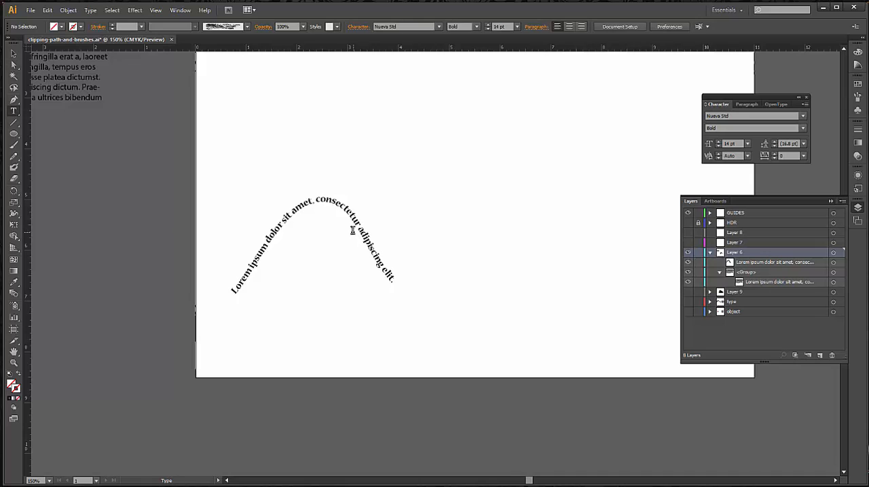
drag(264, 240, 306, 208)
text(yadda)
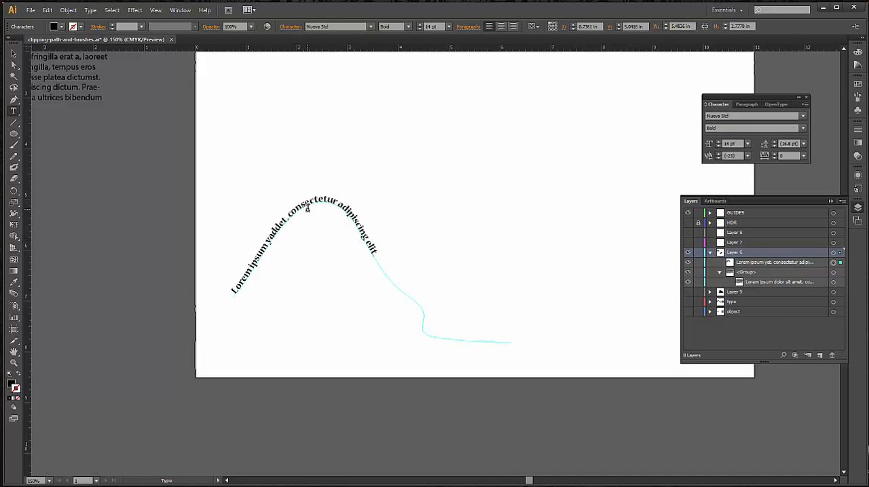
text( yadd)
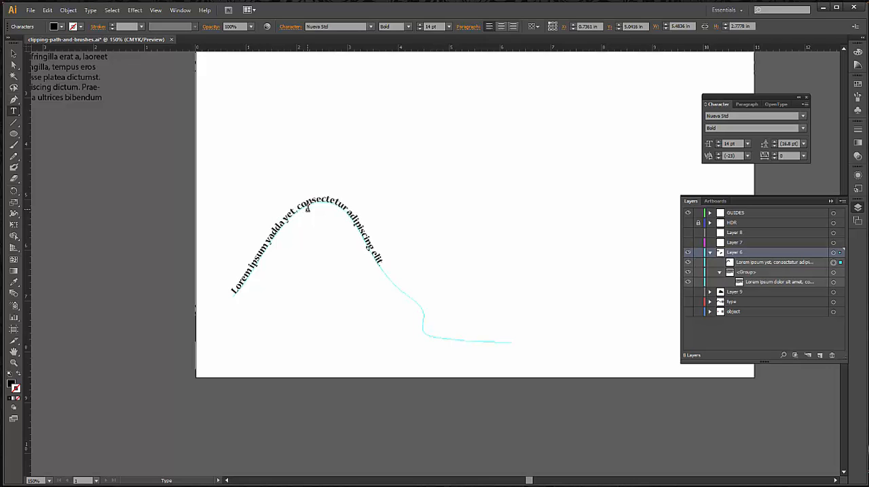
text(a)
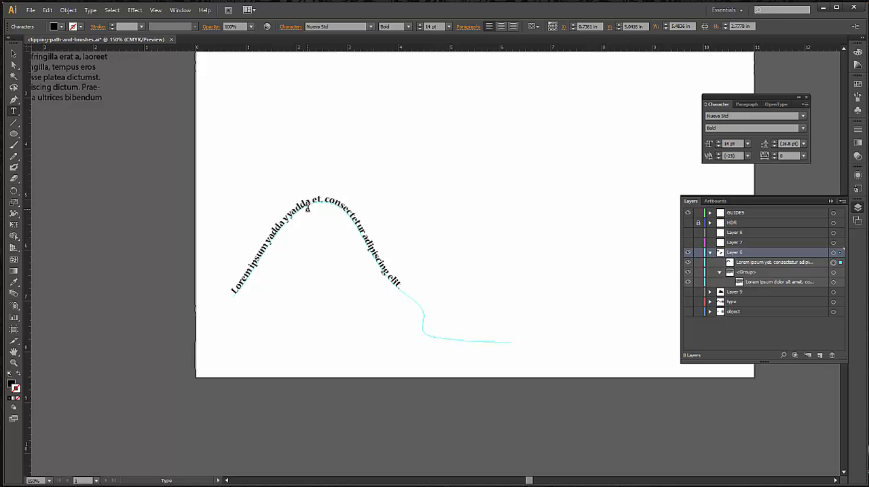
click(13, 53)
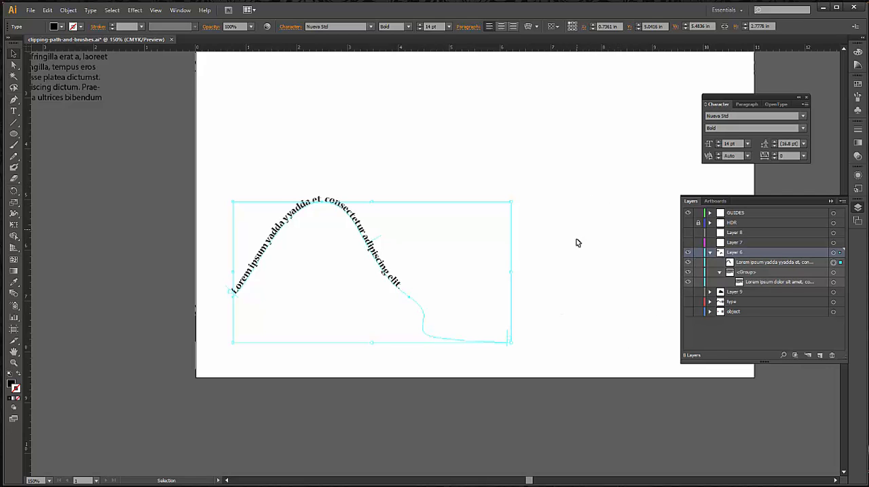
scroll(578, 243, up, 5)
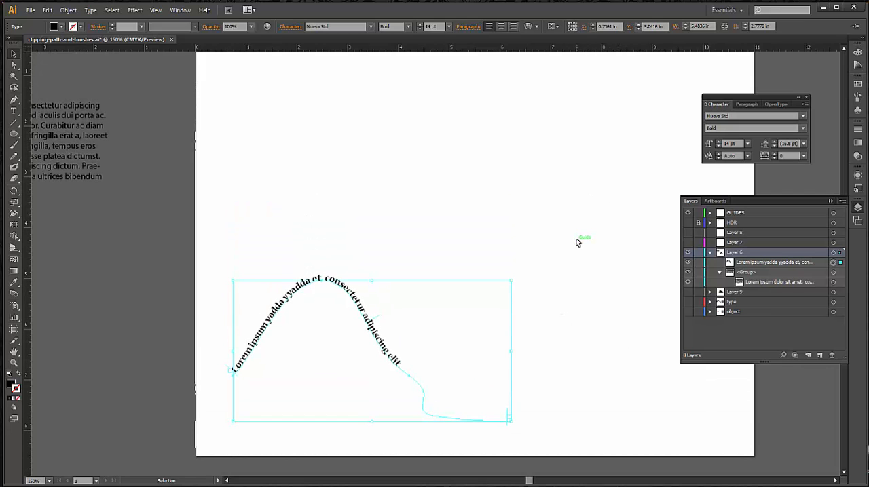